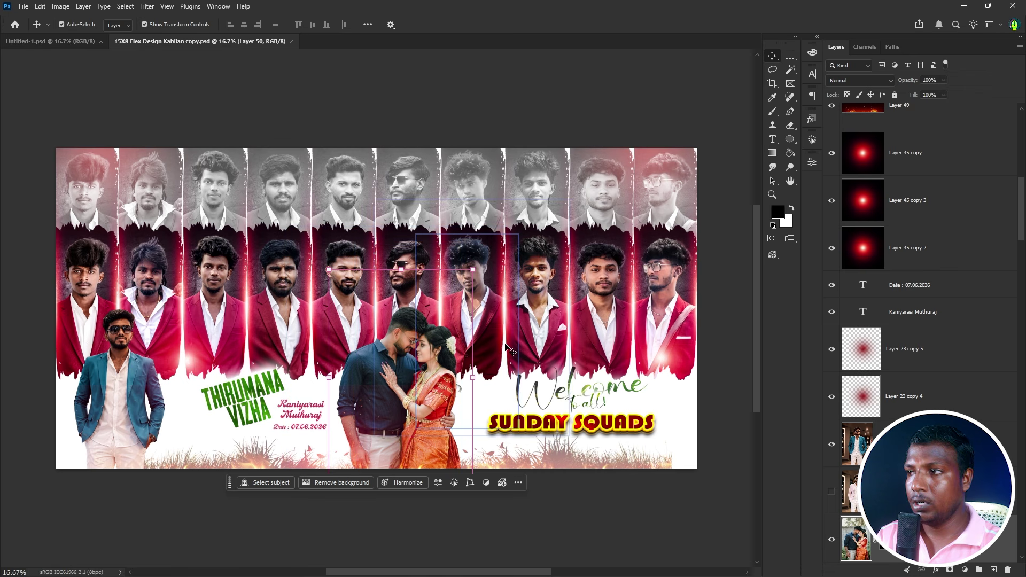
# Try moving the portrait, Layer 41, out of the last crimson panel and adjusting it with Free Transform
pyautogui.scroll(5, 607, 286)
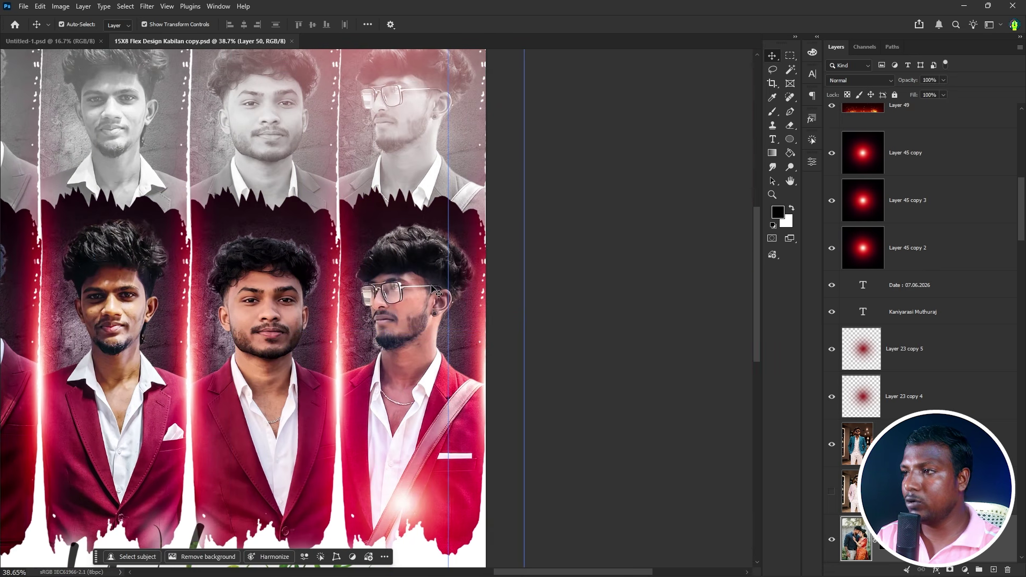
pyautogui.moveTo(662, 263); pyautogui.dragTo(653, 284)
pyautogui.moveTo(383, 336); pyautogui.dragTo(412, 334)
pyautogui.rightClick(412, 330)
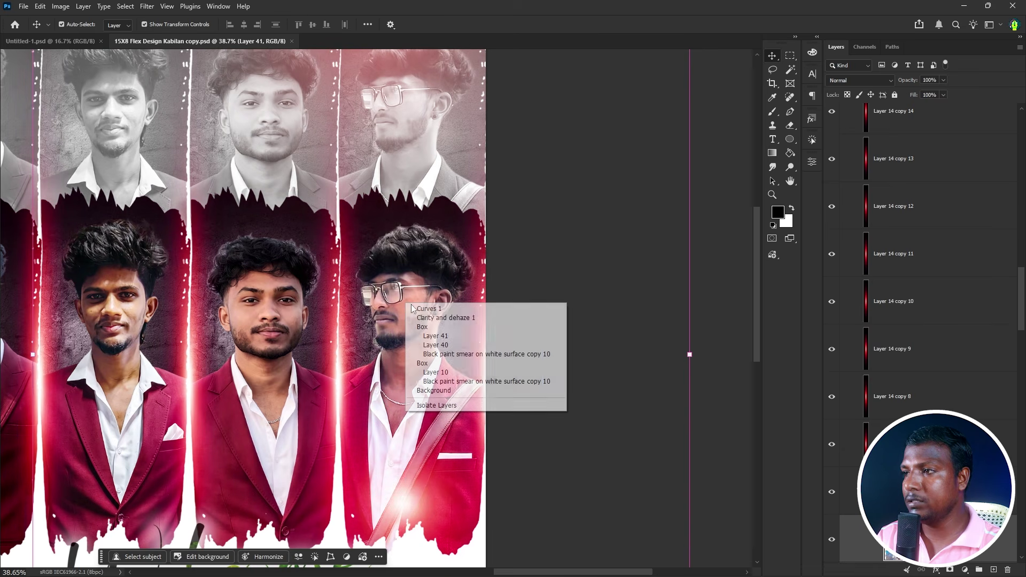
pyautogui.click(429, 334)
pyautogui.moveTo(431, 351); pyautogui.dragTo(209, 336)
pyautogui.hotkey('ctrl', 't')
pyautogui.rightClick(409, 289)
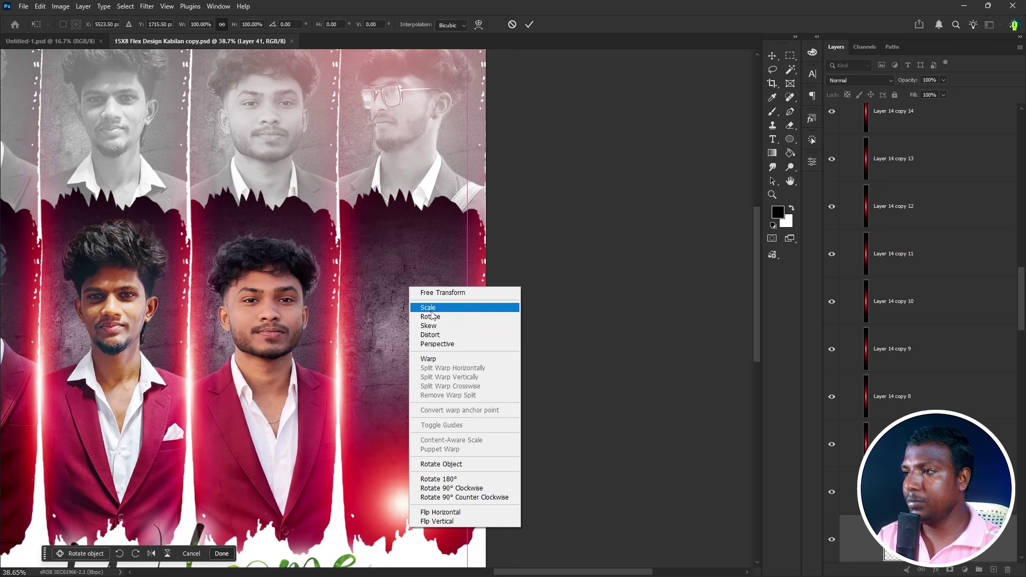
pyautogui.moveTo(395, 283); pyautogui.dragTo(398, 279)
pyautogui.press('Return')
# Select the textured background, Layer 40, in the last crimson panel and toggle its visibility off and on
pyautogui.rightClick(399, 288)
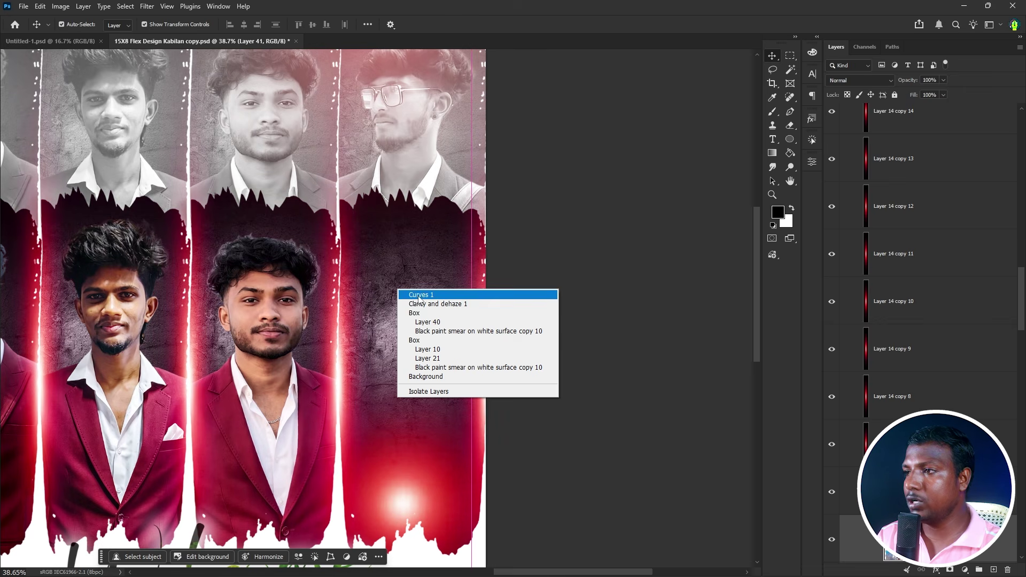
pyautogui.click(436, 322)
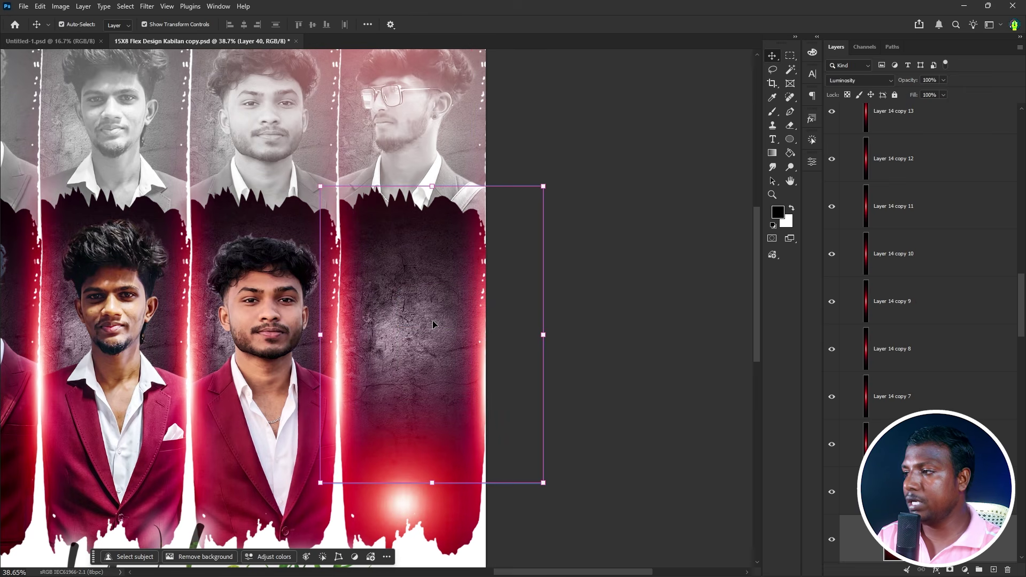
pyautogui.click(832, 541)
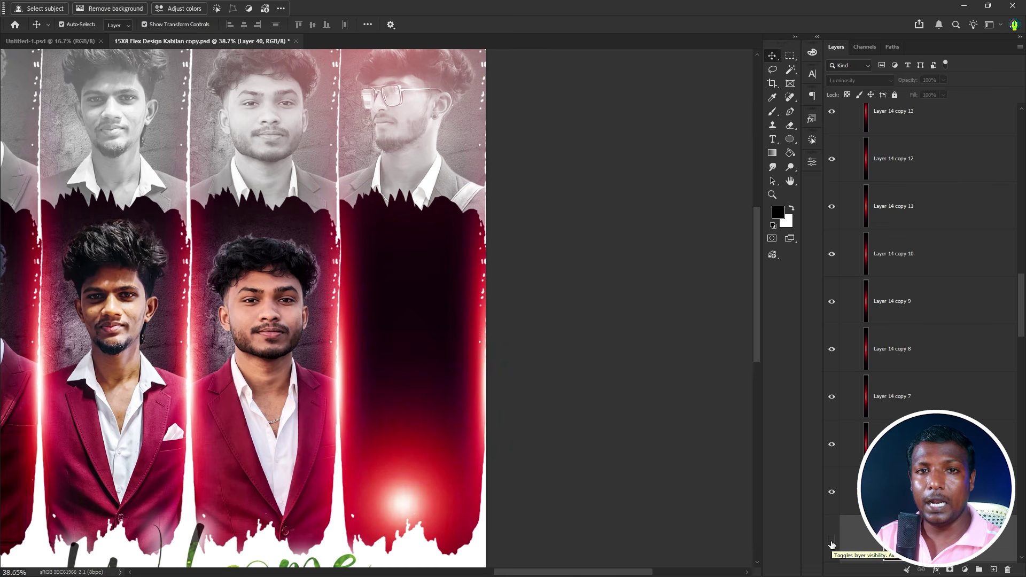
pyautogui.click(832, 543)
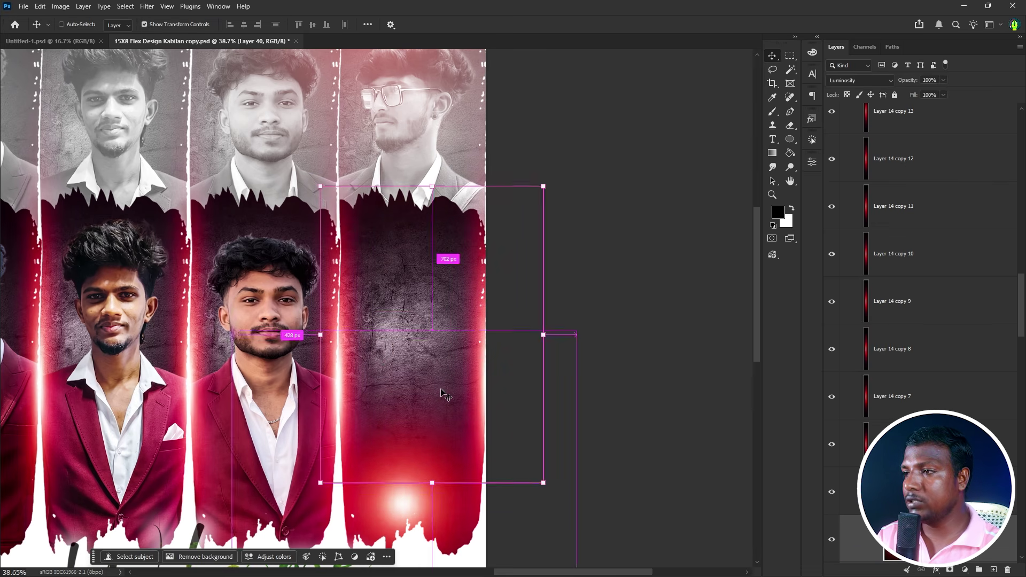
pyautogui.scroll(-2, 416, 355)
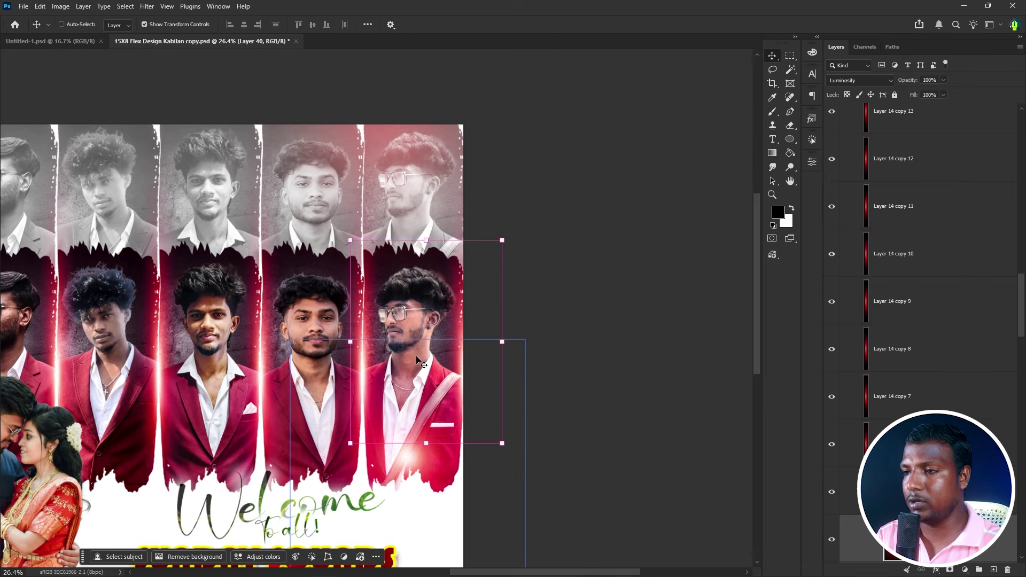
pyautogui.scroll(-3, 416, 355)
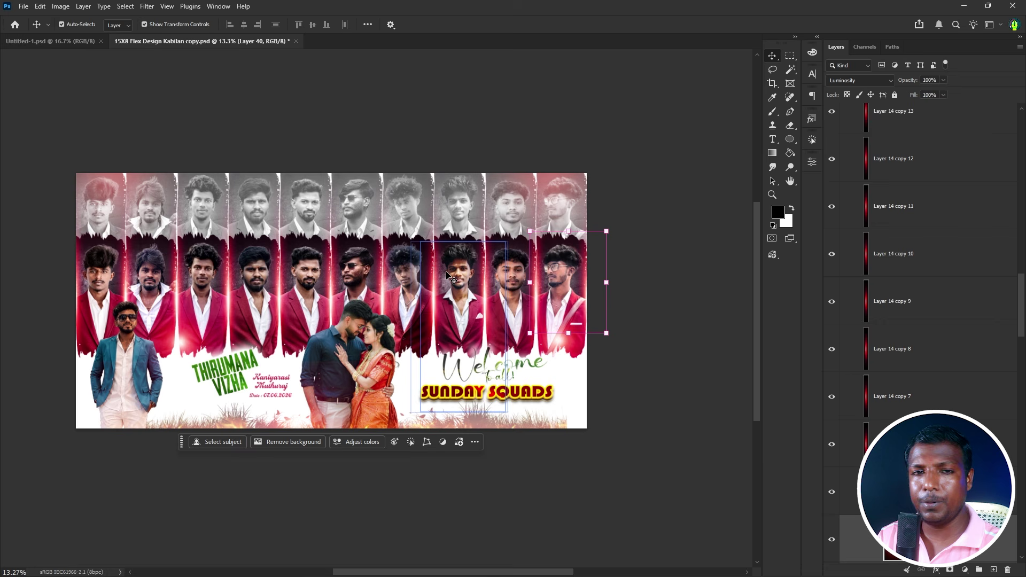
# Select and collapse the upper Box group, and toggle its visibility to inspect the crimson portrait row
pyautogui.rightClick(314, 284)
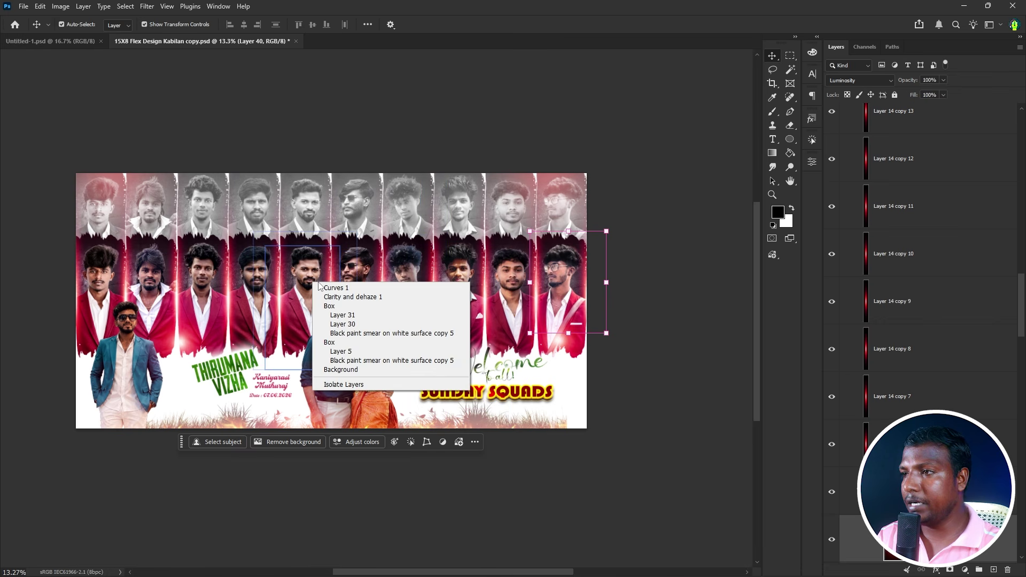
pyautogui.click(337, 307)
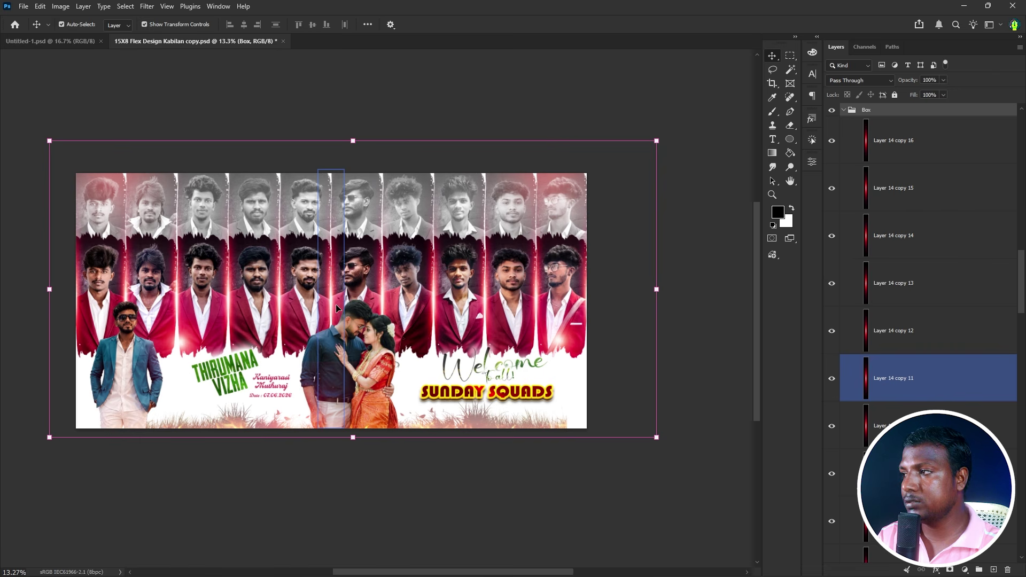
pyautogui.click(844, 110)
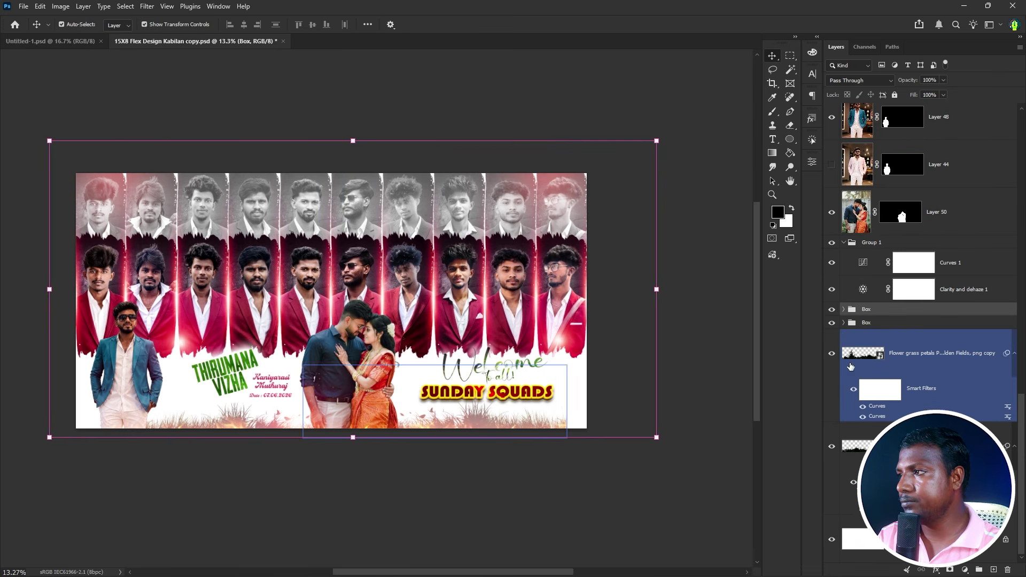
pyautogui.click(832, 309)
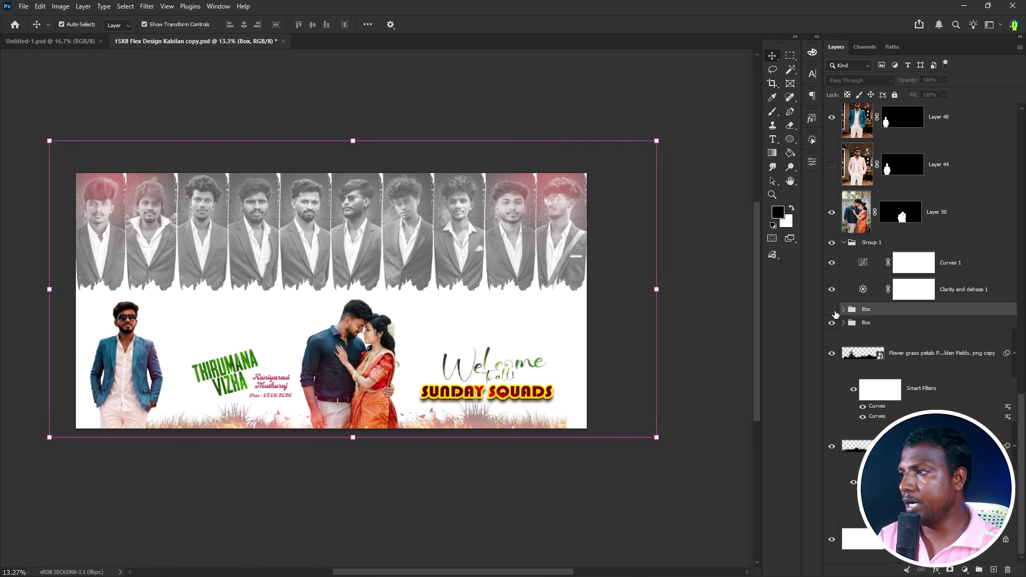
pyautogui.click(833, 311)
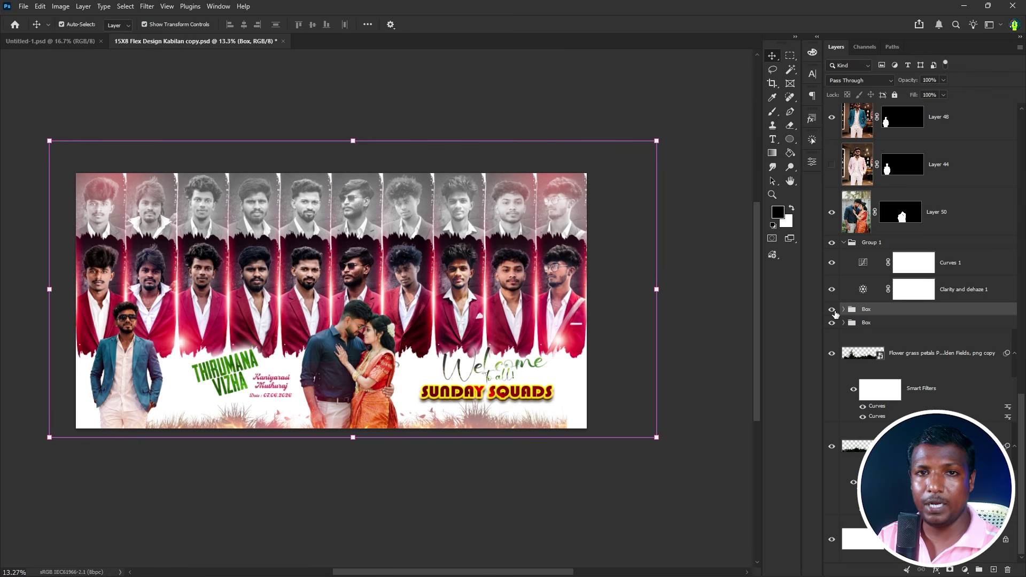
pyautogui.click(835, 312)
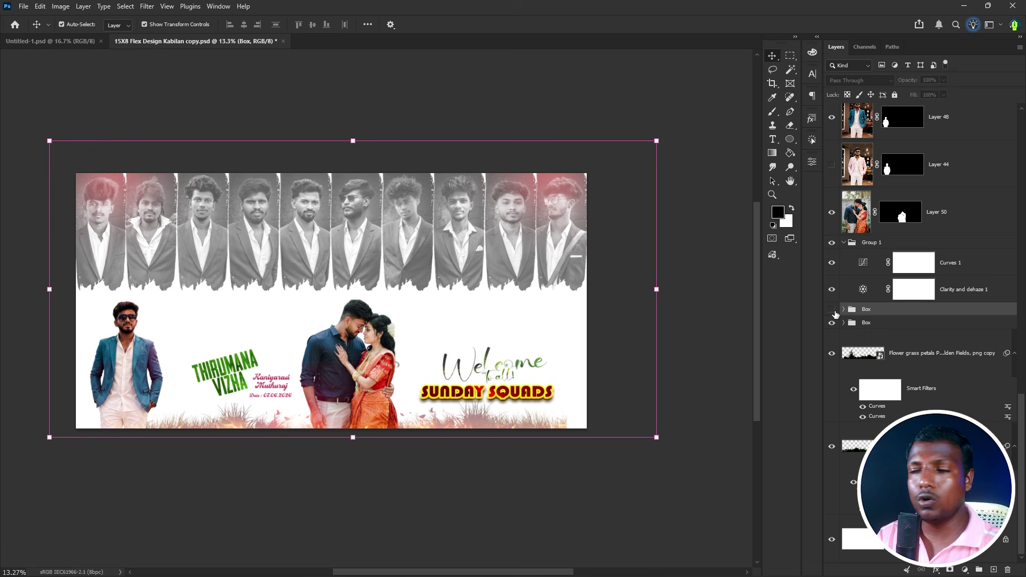
pyautogui.click(852, 322)
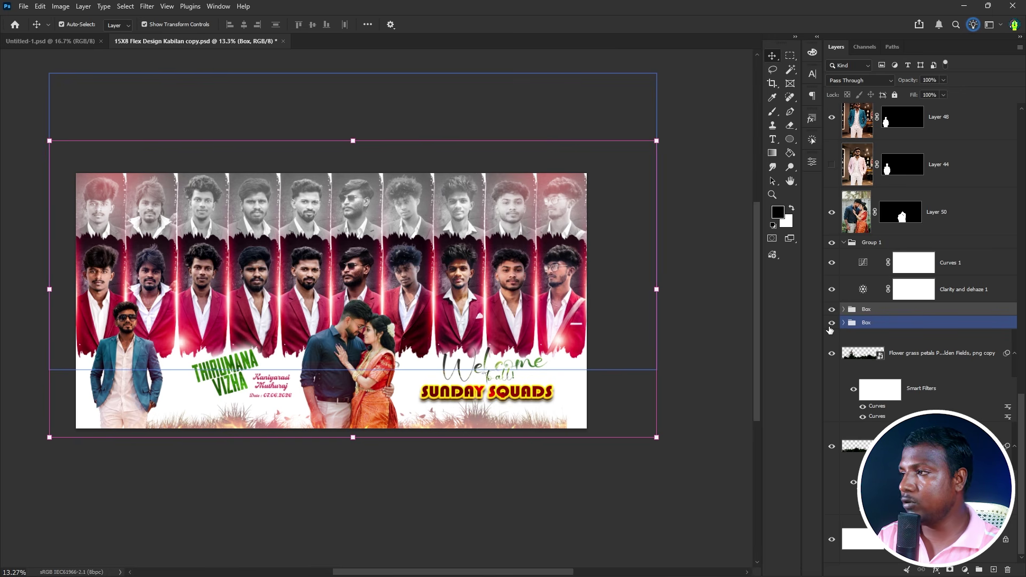
# Hide and show the lower Box group to inspect the grey portrait row
pyautogui.click(832, 327)
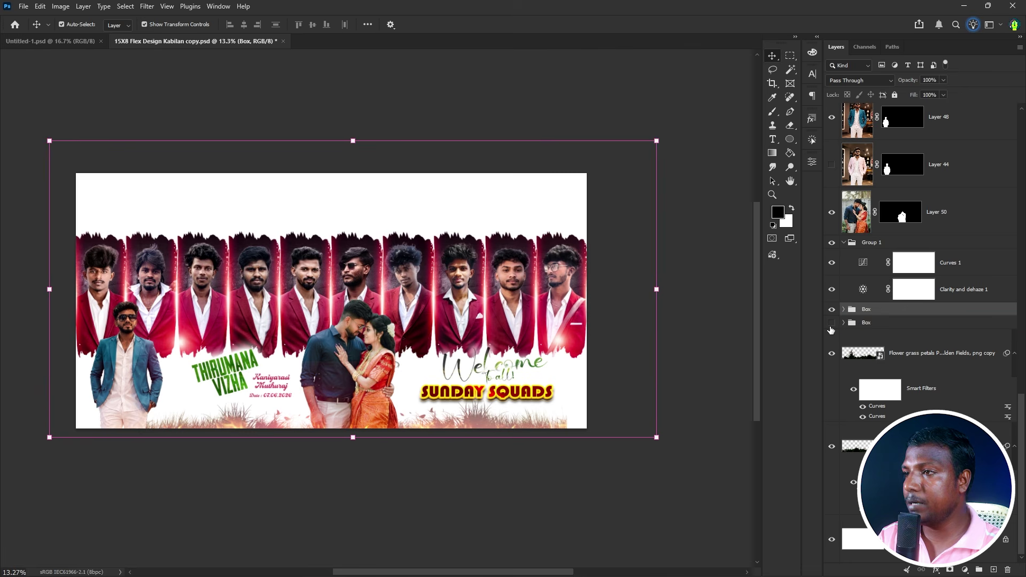
pyautogui.click(832, 335)
pyautogui.click(833, 336)
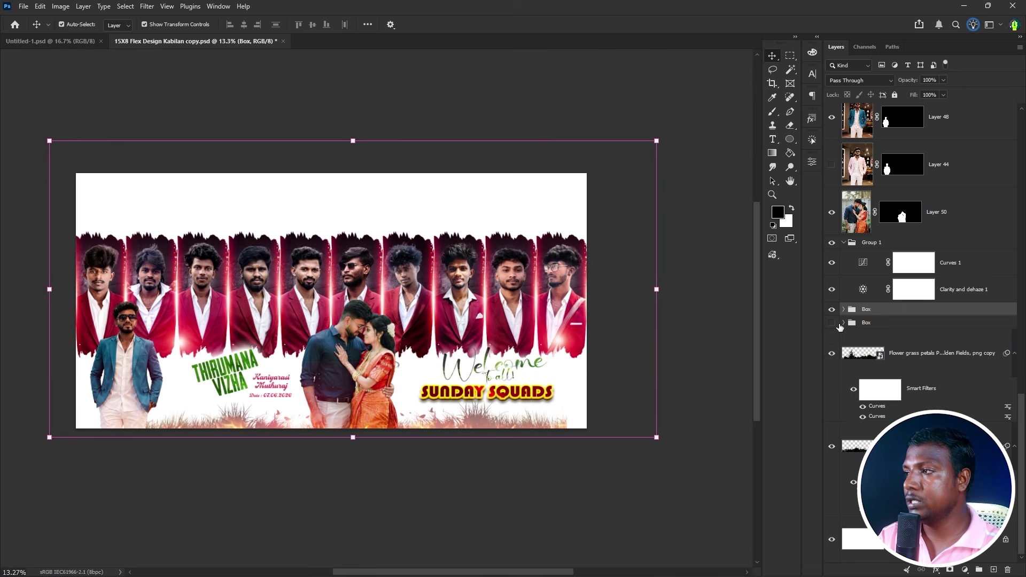
pyautogui.click(832, 323)
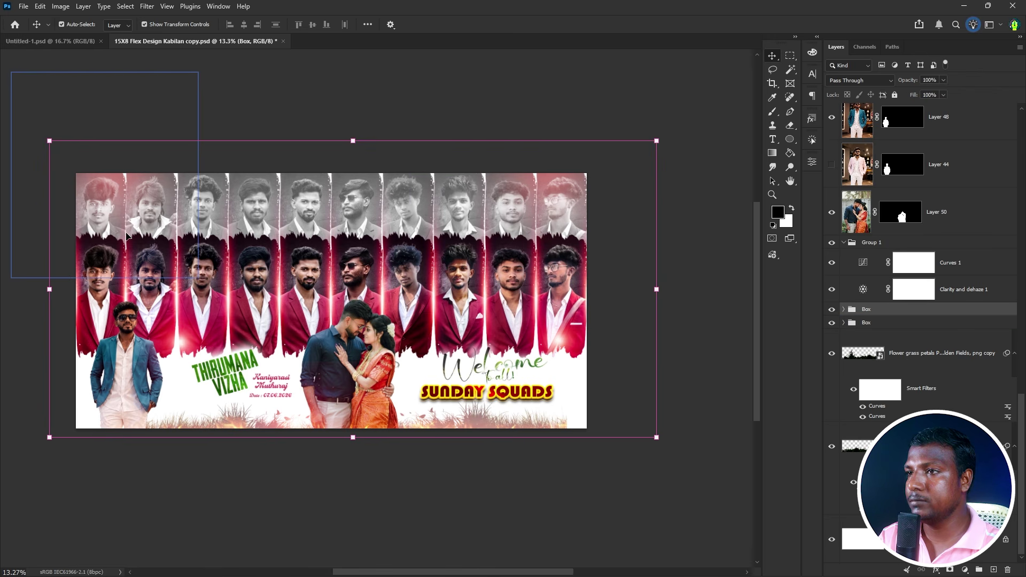
# Try the Normal blend mode on the lower Box group and return it to Luminosity
pyautogui.click(883, 311)
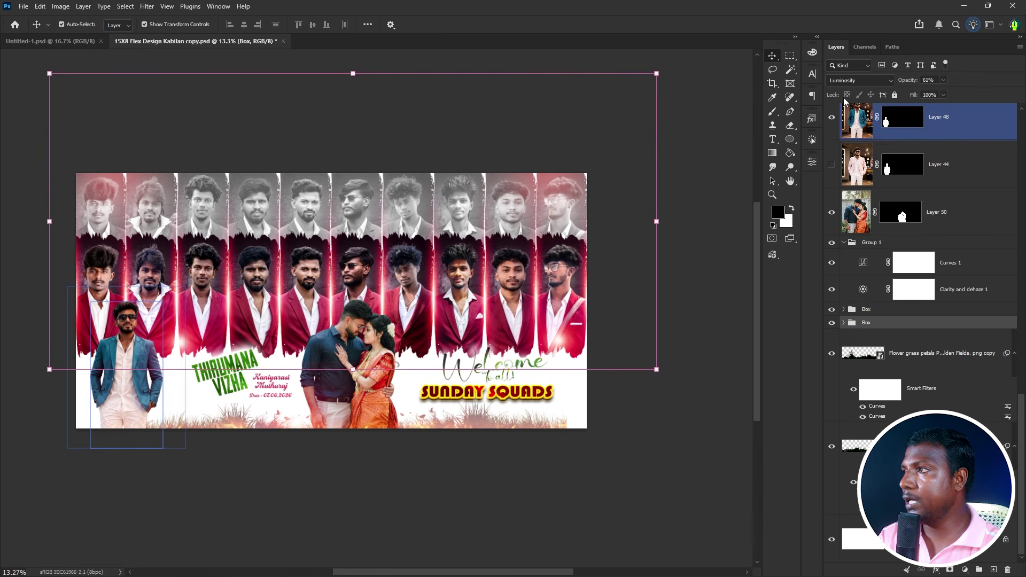
pyautogui.click(839, 82)
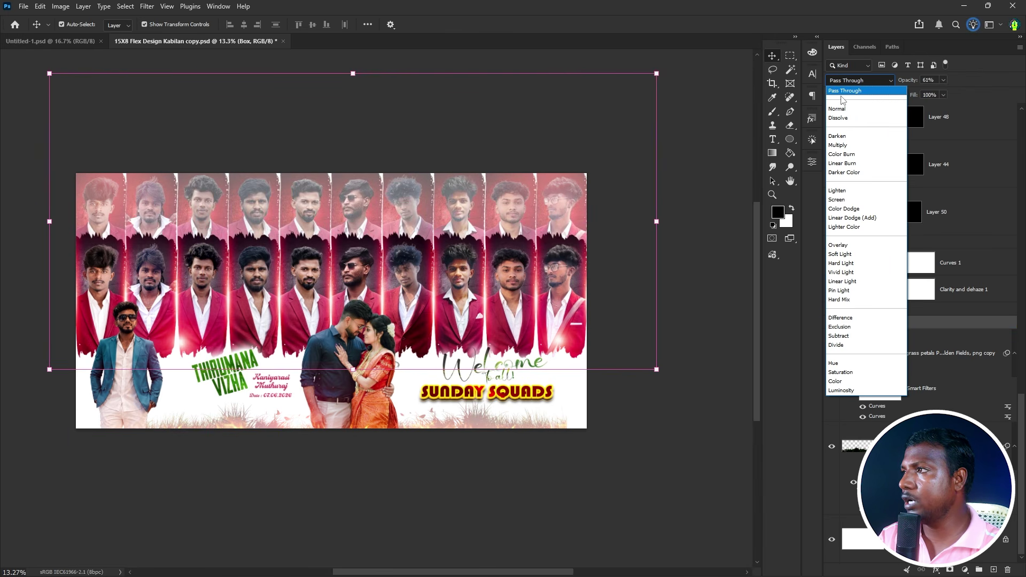
pyautogui.click(837, 109)
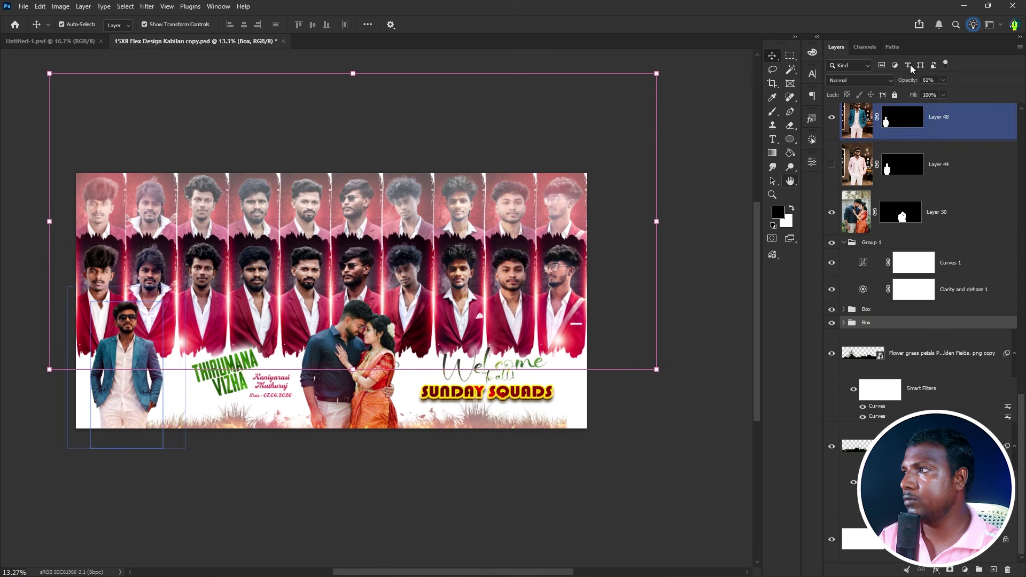
pyautogui.click(832, 80)
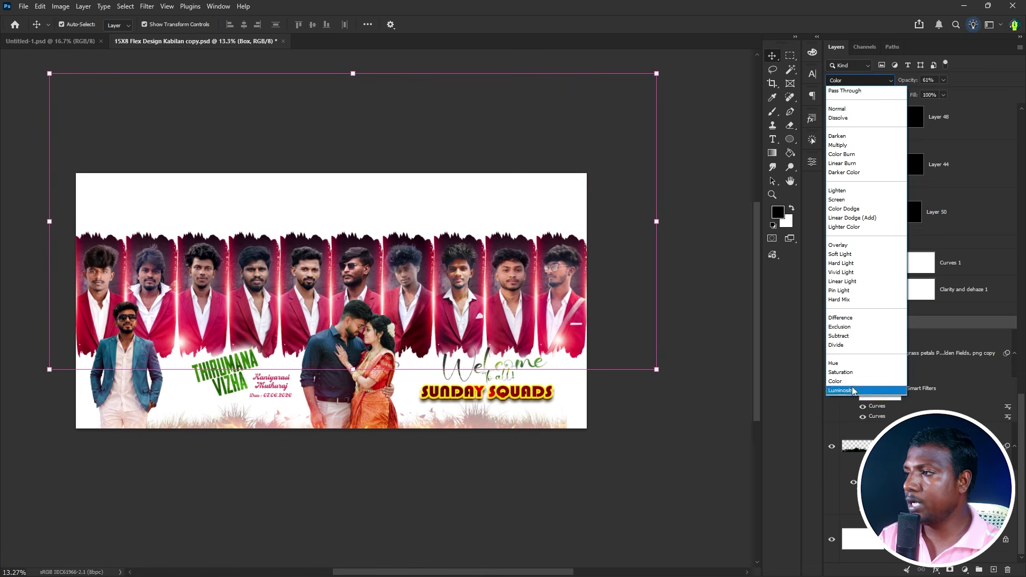
pyautogui.click(841, 391)
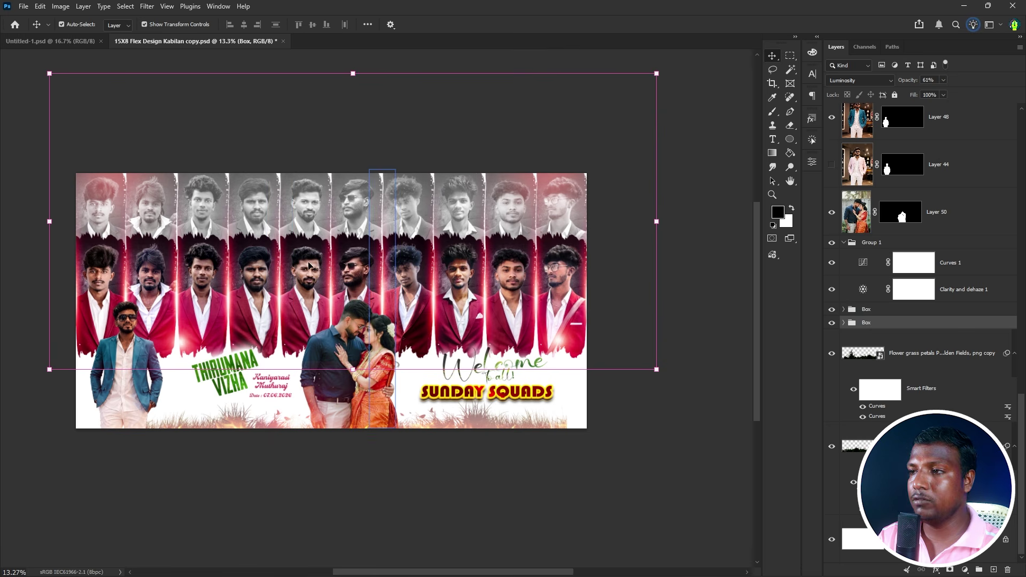
# Select the upper Box group from the crimson row and try repositioning it with Free Transform
pyautogui.rightClick(292, 298)
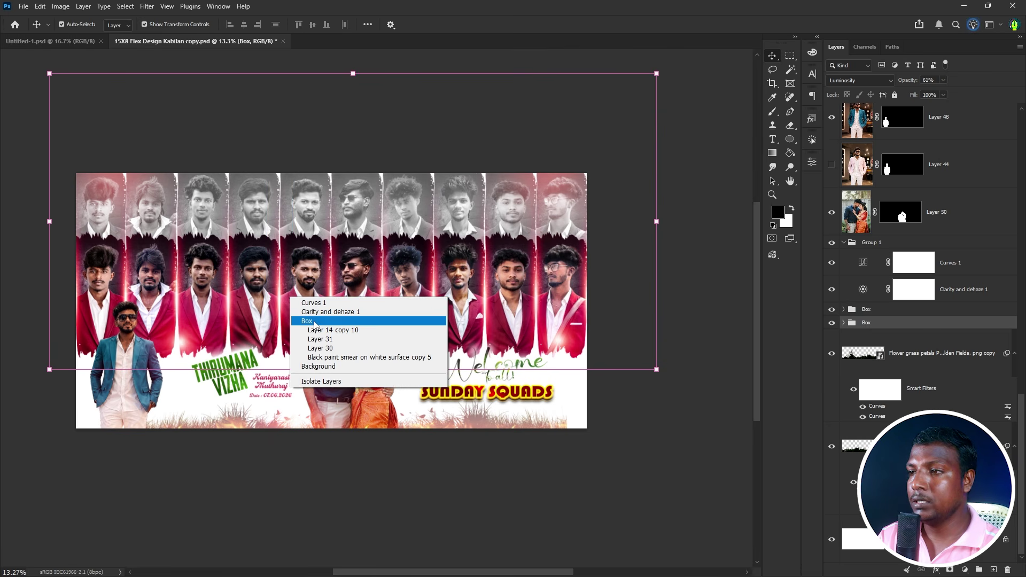
pyautogui.click(316, 324)
pyautogui.hotkey('ctrl', 't')
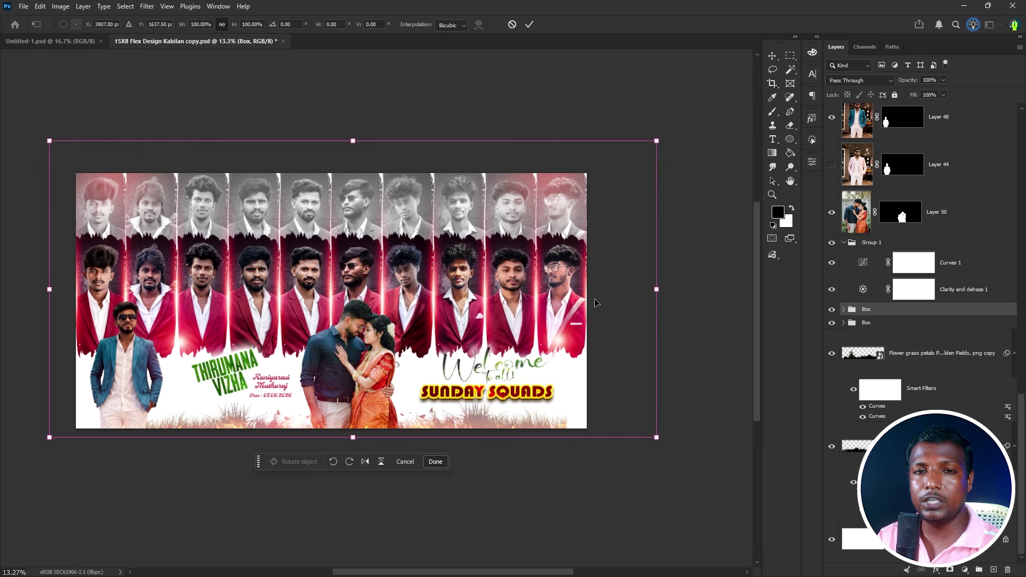
pyautogui.moveTo(286, 299); pyautogui.dragTo(265, 289)
pyautogui.press('Return')
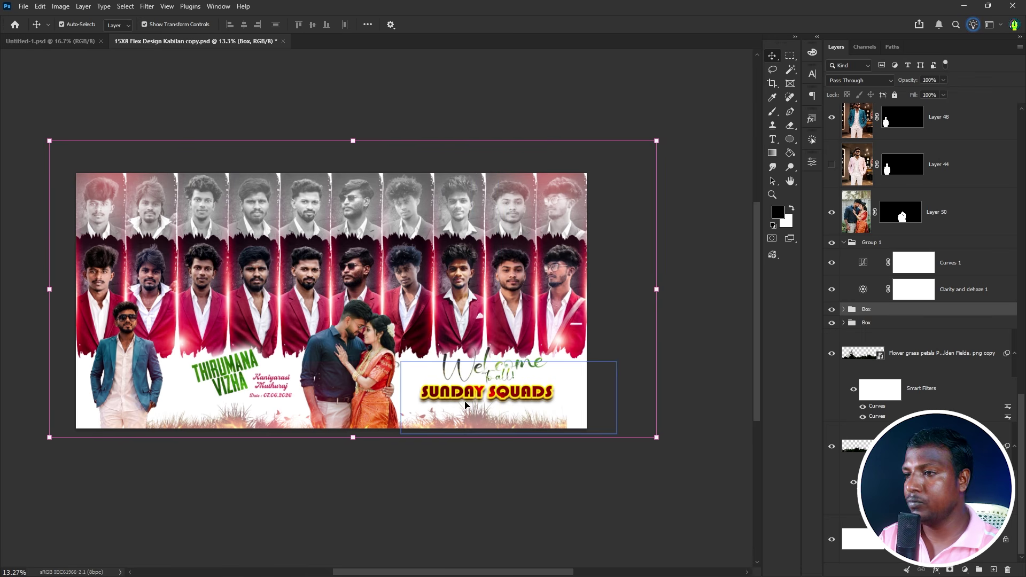
# Select the SUNDAY SQUADS text layer on the banner
pyautogui.click(235, 375)
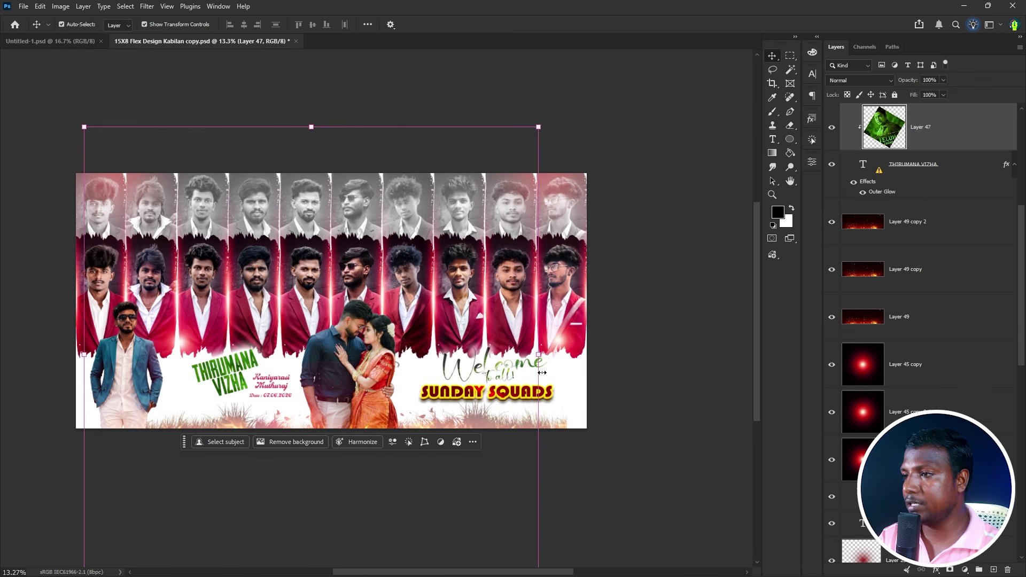
pyautogui.scroll(2, 516, 389)
pyautogui.click(549, 399)
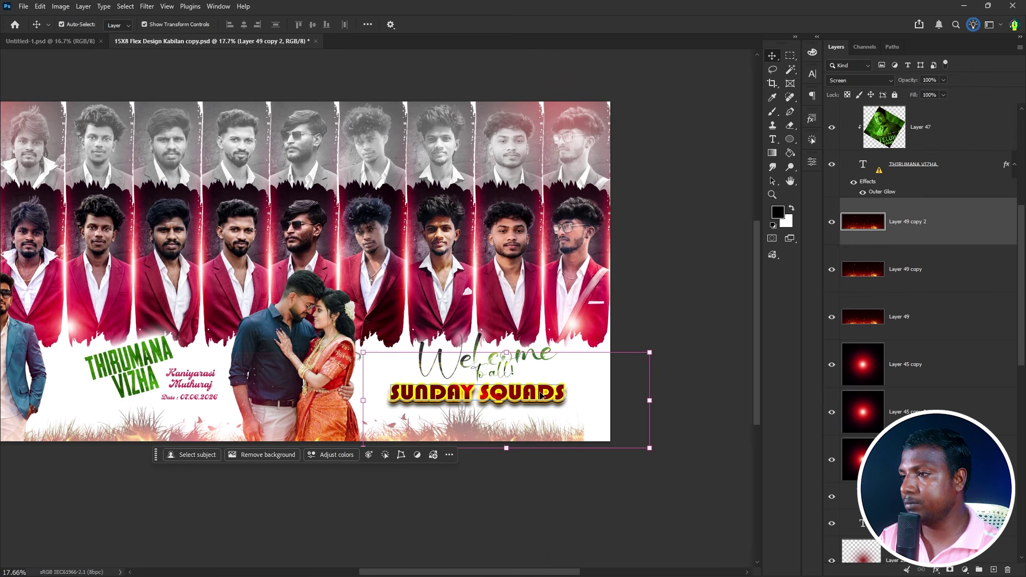
pyautogui.rightClick(542, 395)
pyautogui.click(529, 357)
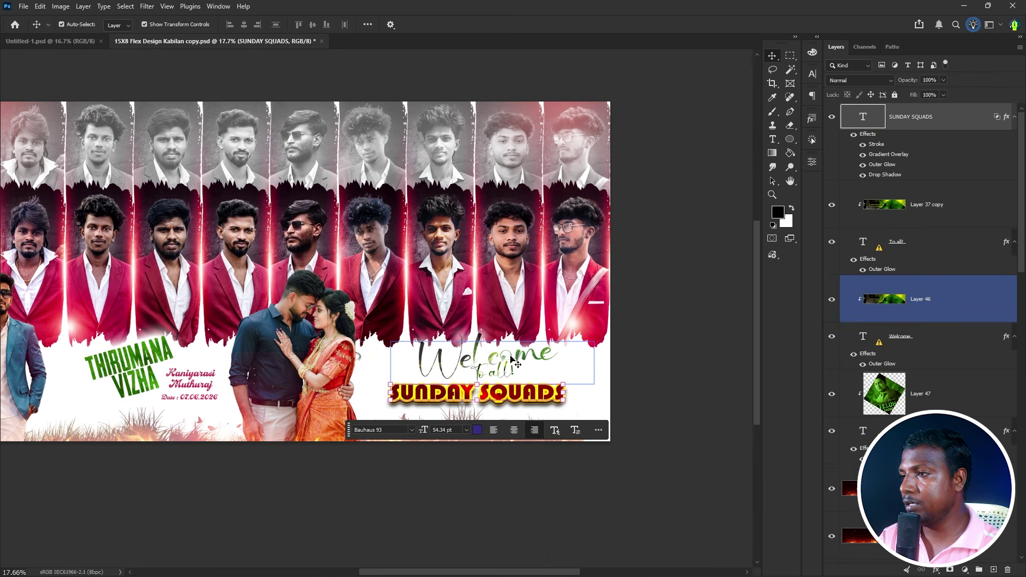
pyautogui.rightClick(512, 359)
pyautogui.click(918, 245)
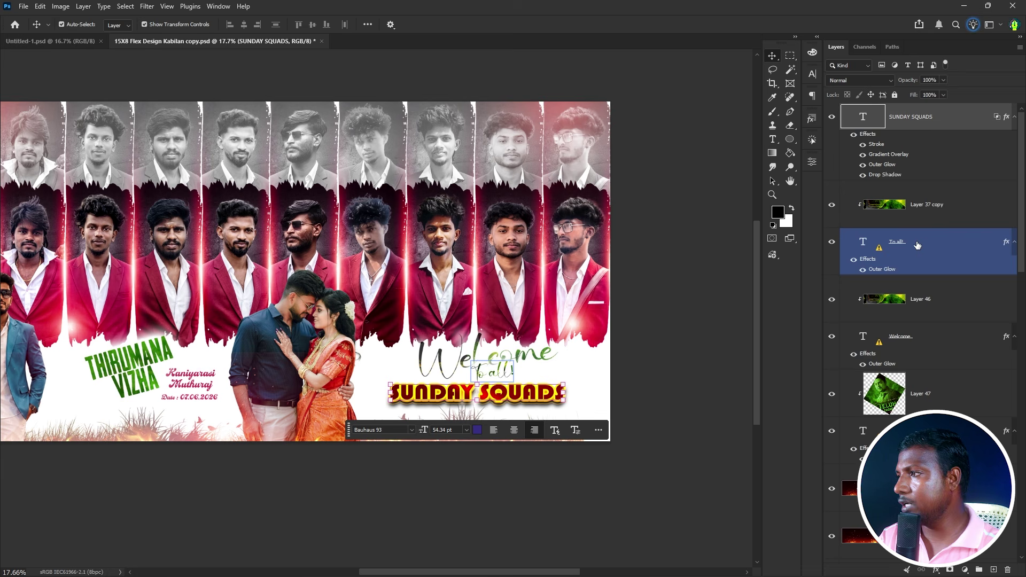
# Select the SUNDAY SQUADS, To all and Welcome texts together with their clipped images and the title text beneath Layer 47
pyautogui.click(927, 209)
pyautogui.keyDown('shift'); pyautogui.click(919, 124); pyautogui.keyUp('shift')
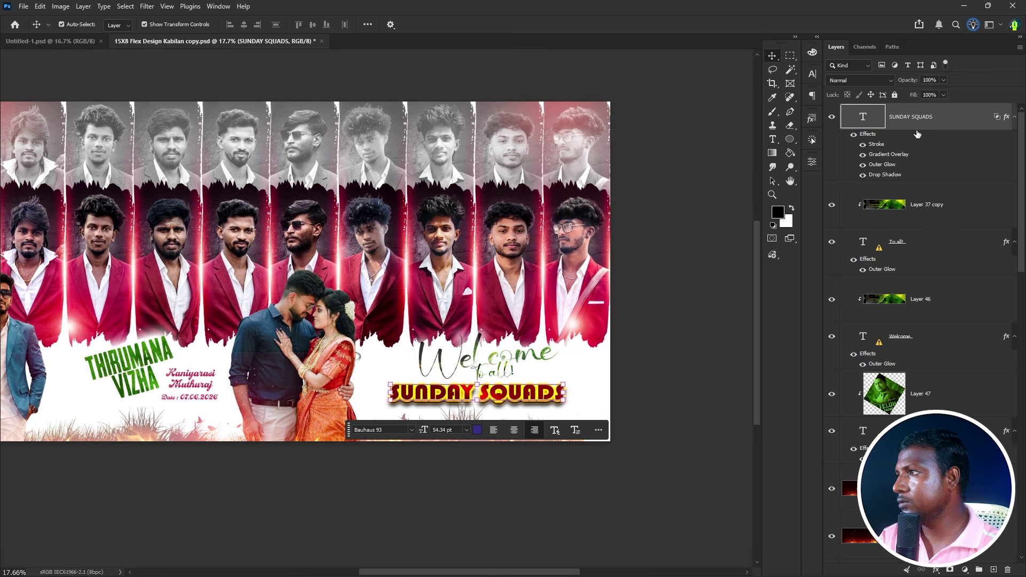
pyautogui.keyDown('shift'); pyautogui.click(929, 248); pyautogui.keyUp('shift')
pyautogui.keyDown('shift'); pyautogui.click(928, 299); pyautogui.keyUp('shift')
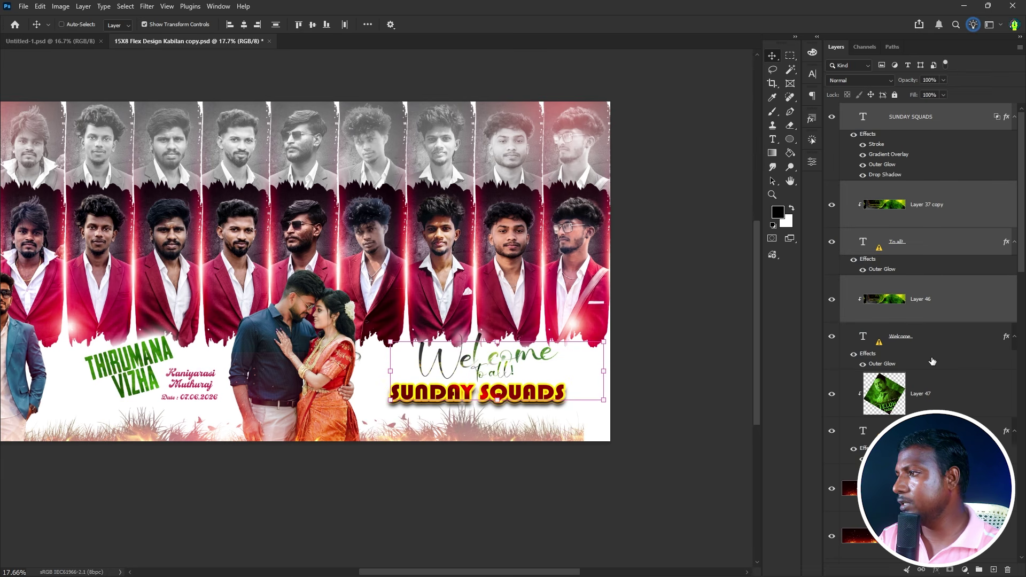
pyautogui.keyDown('shift'); pyautogui.click(929, 342); pyautogui.keyUp('shift')
pyautogui.keyDown('shift'); pyautogui.click(928, 393); pyautogui.keyUp('shift')
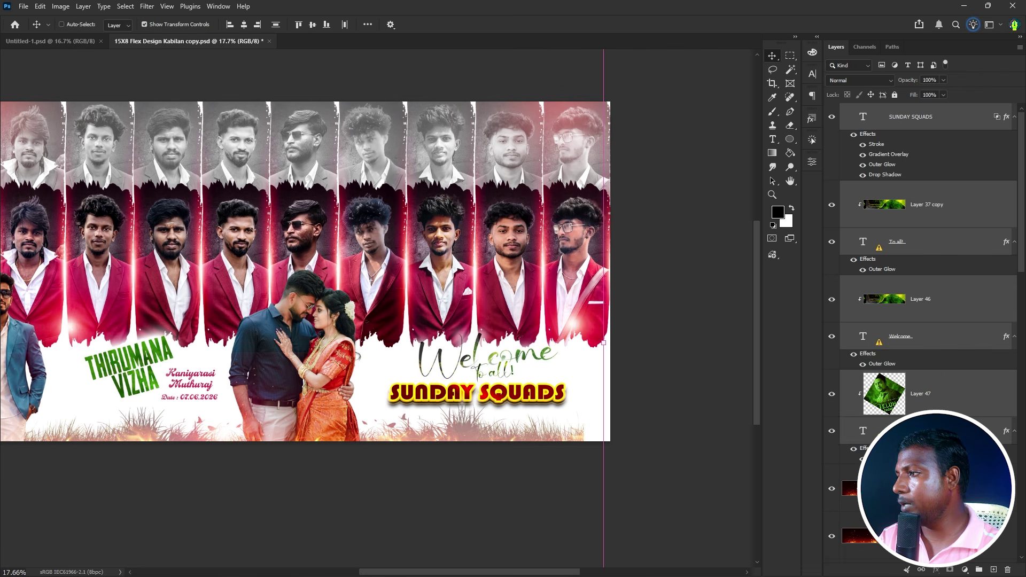
# Try to move the selected title texts together on the banner
pyautogui.moveTo(452, 406); pyautogui.dragTo(542, 274)
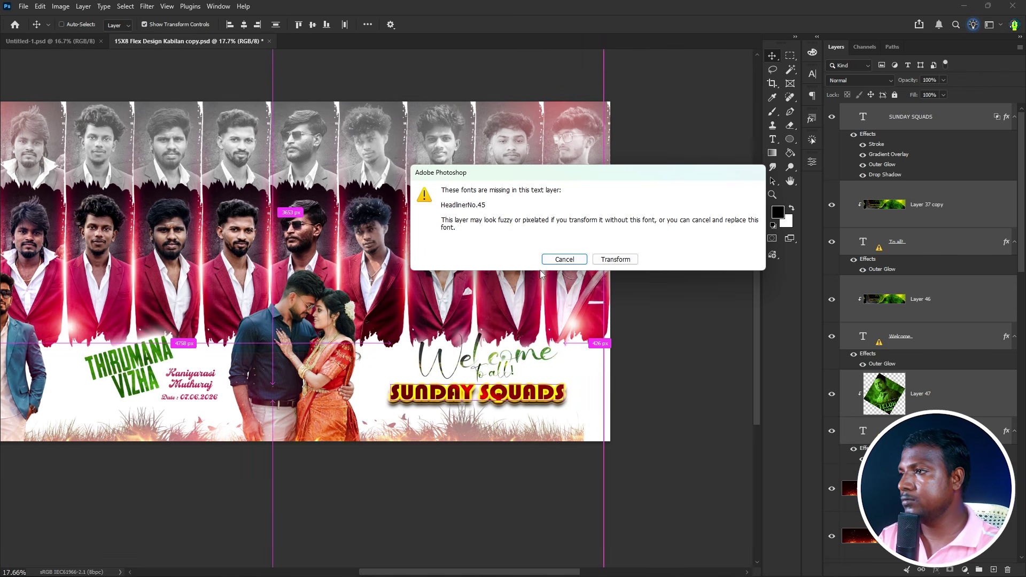
pyautogui.click(633, 260)
pyautogui.moveTo(520, 379); pyautogui.dragTo(493, 381)
pyautogui.press('Escape')
# Add the couple's names text and the date text from the banner to the selected title layers
pyautogui.click(188, 396)
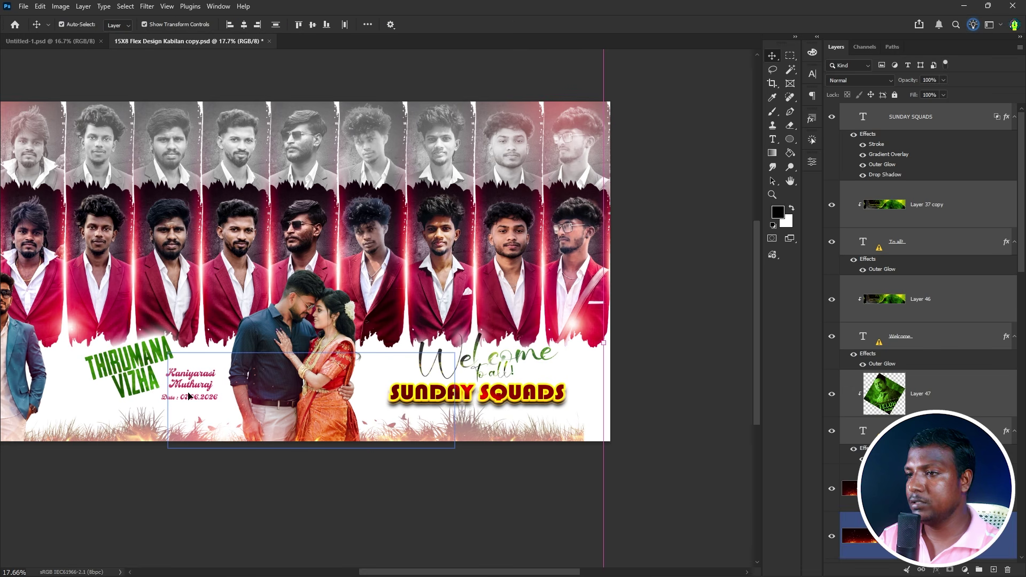
pyautogui.rightClick(193, 385)
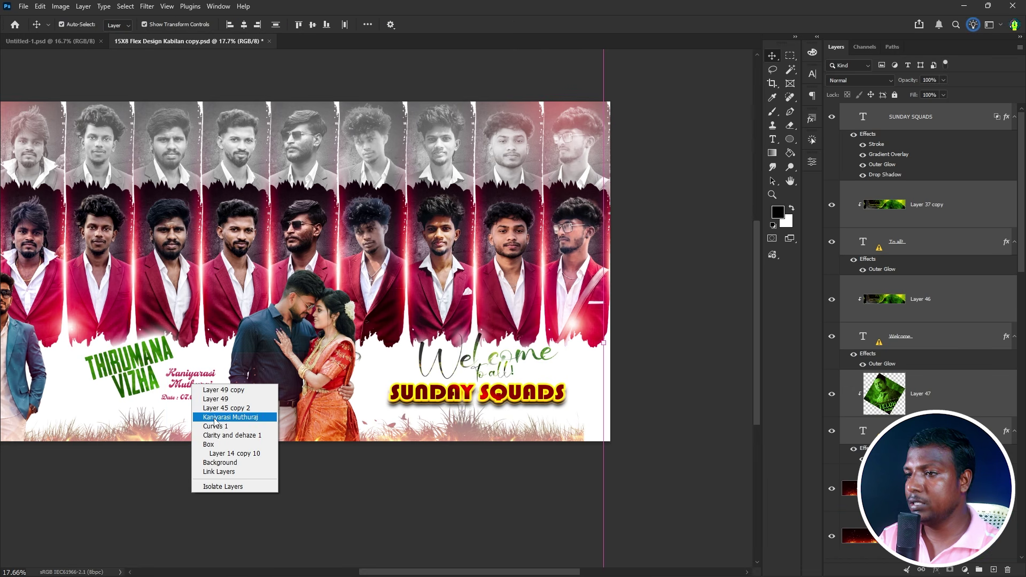
pyautogui.click(188, 405)
pyautogui.rightClick(188, 398)
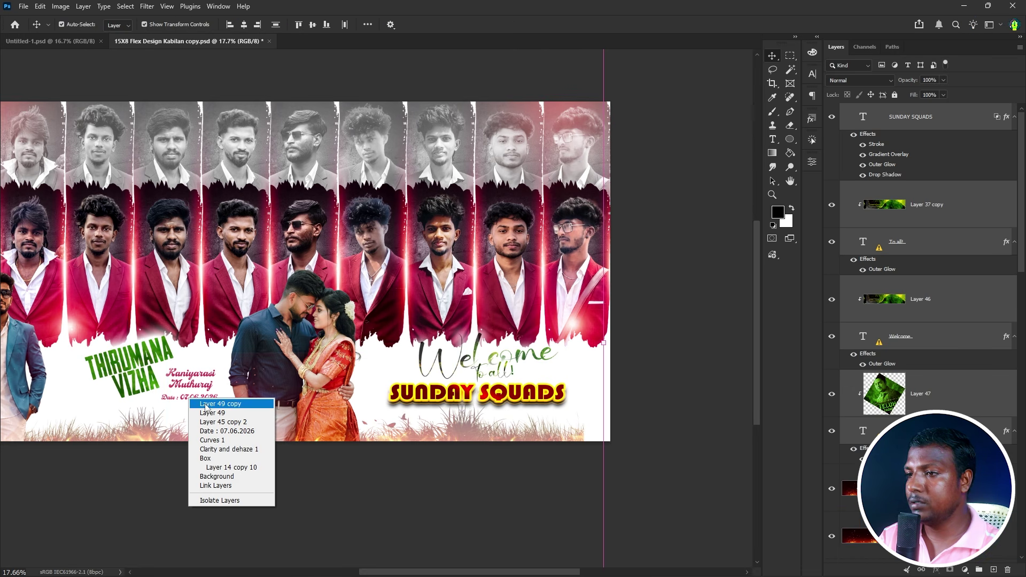
pyautogui.click(230, 433)
pyautogui.click(958, 319)
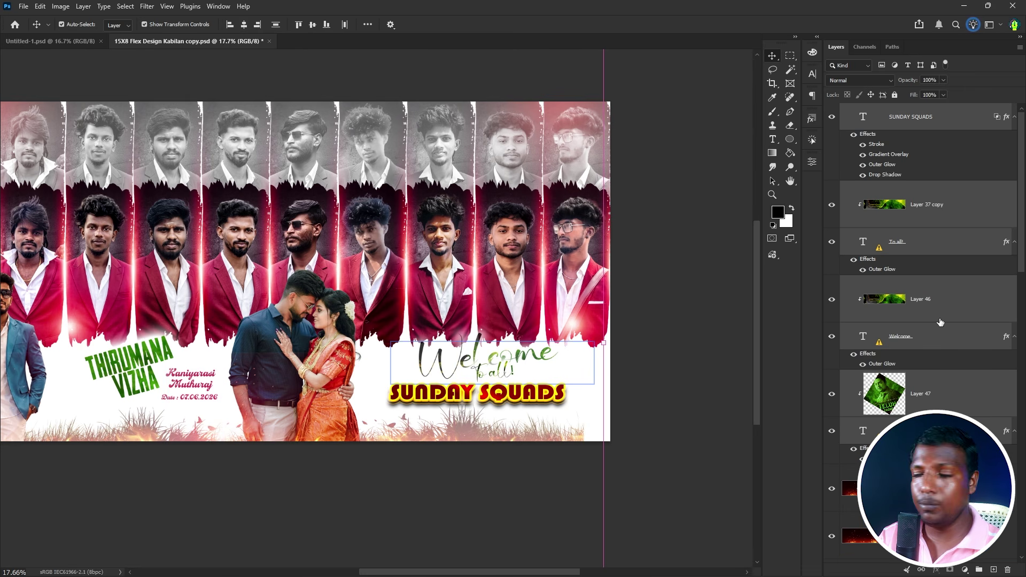
# Group the selected text layers and name the group Text
pyautogui.hotkey('ctrl', 'g')
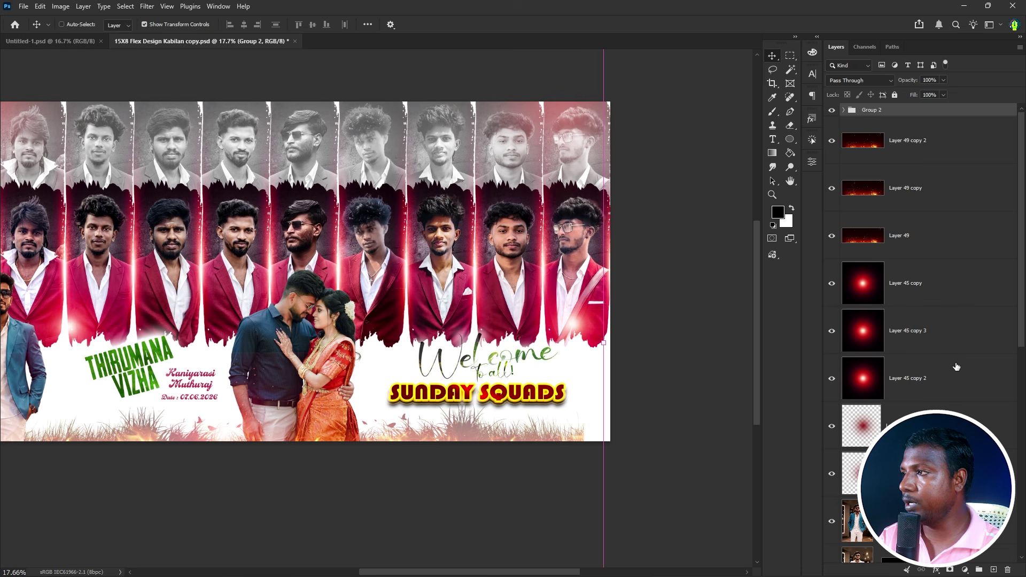
pyautogui.doubleClick(872, 110)
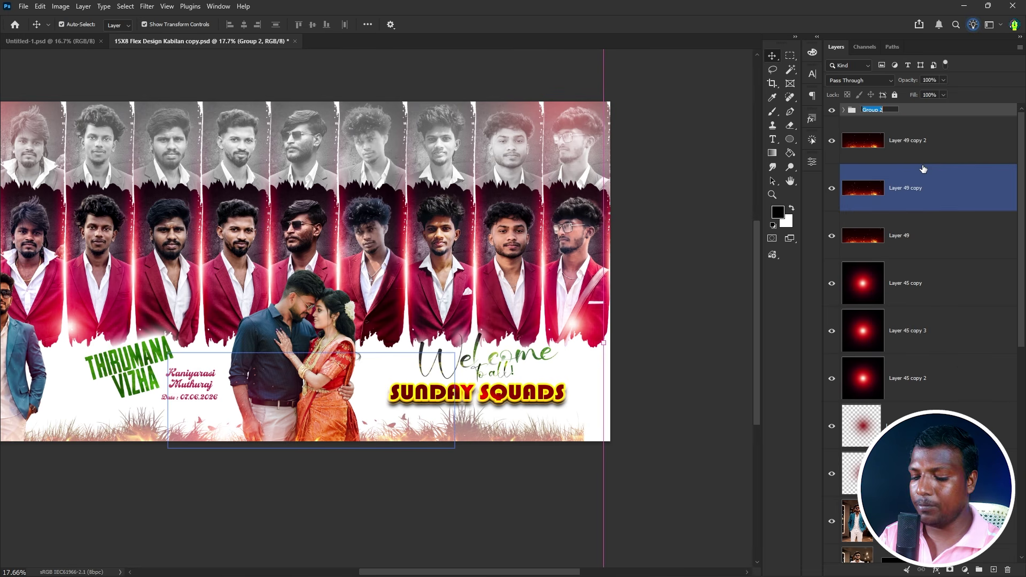
pyautogui.write('Te')
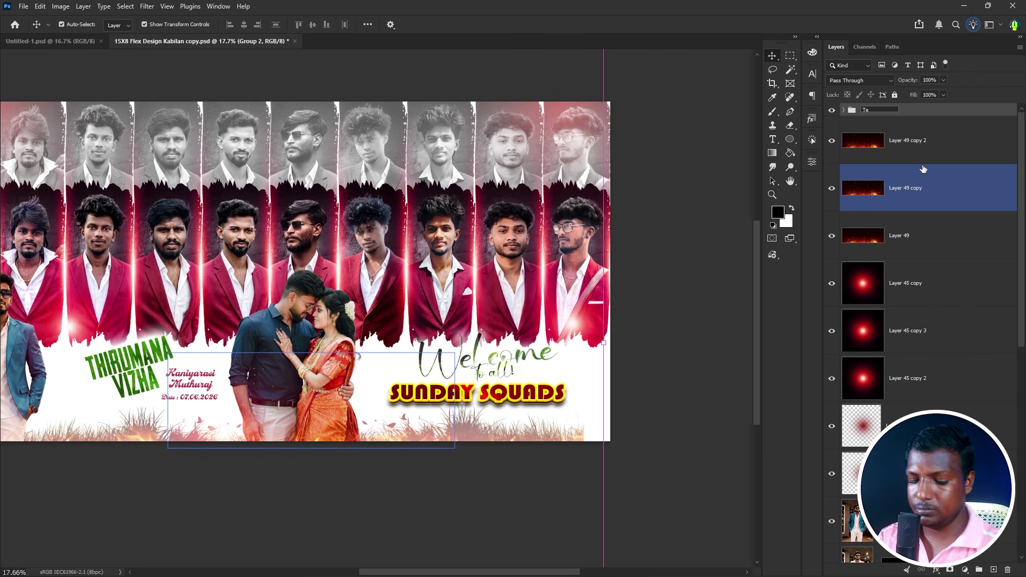
pyautogui.write('xt')
pyautogui.press('Return')
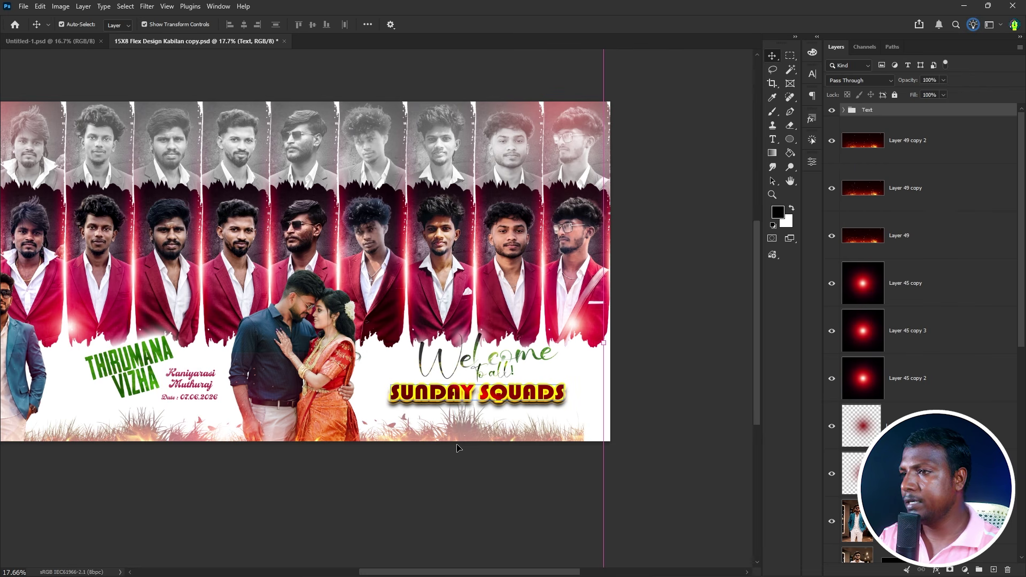
# Hide and show the Text group to check which titles on the banner belong to it
pyautogui.click(832, 111)
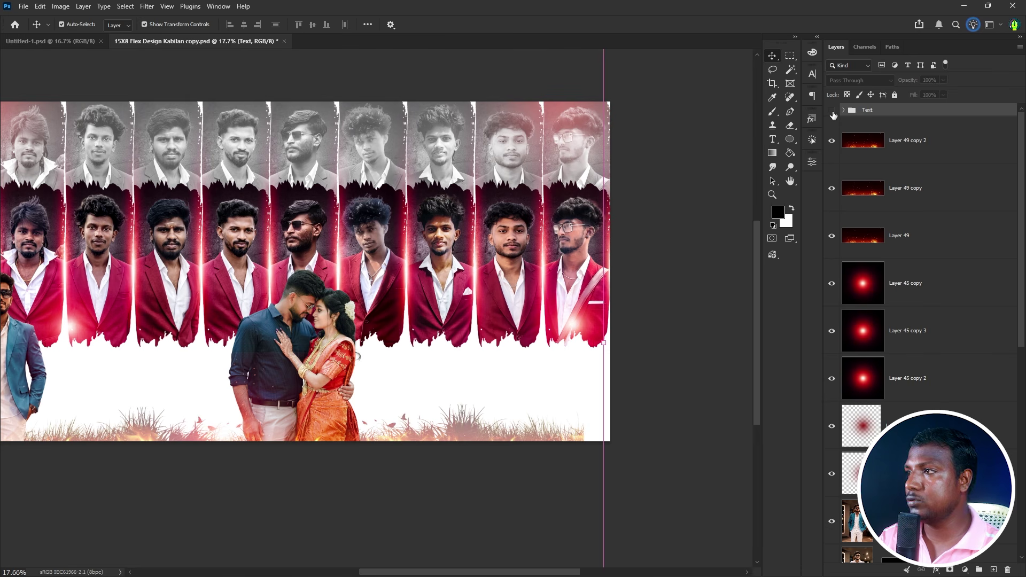
pyautogui.click(833, 111)
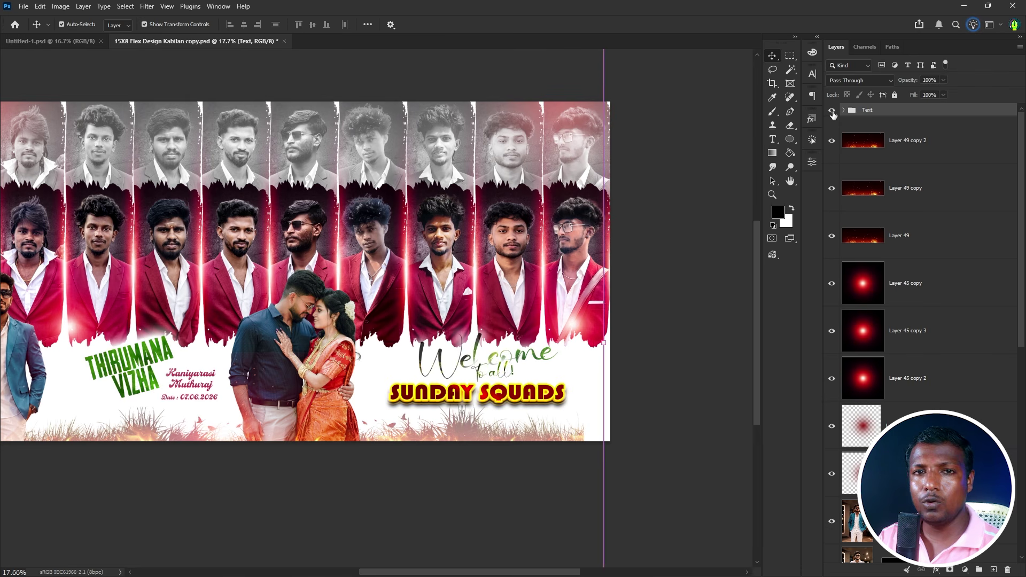
pyautogui.click(618, 327)
pyautogui.click(531, 424)
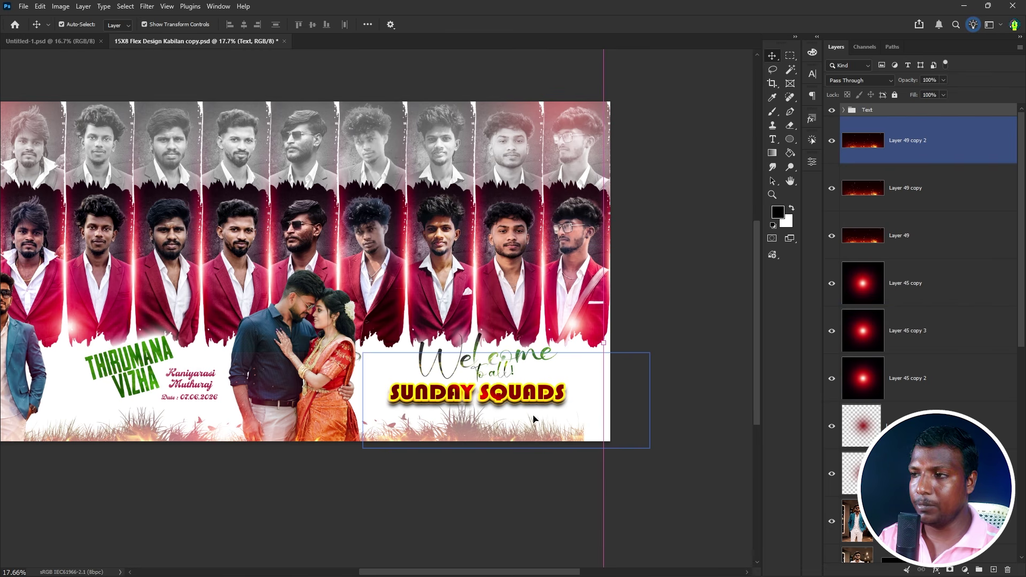
pyautogui.click(517, 384)
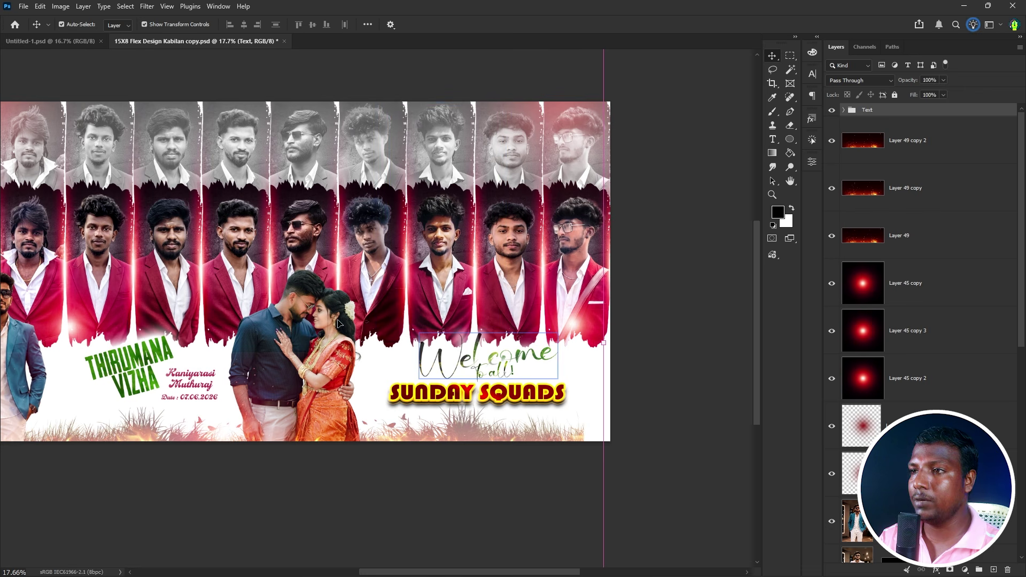
# Try moving the first crimson-row portrait and the texture behind it, and undo the moves
pyautogui.scroll(2, 338, 324)
pyautogui.moveTo(119, 258); pyautogui.dragTo(89, 290)
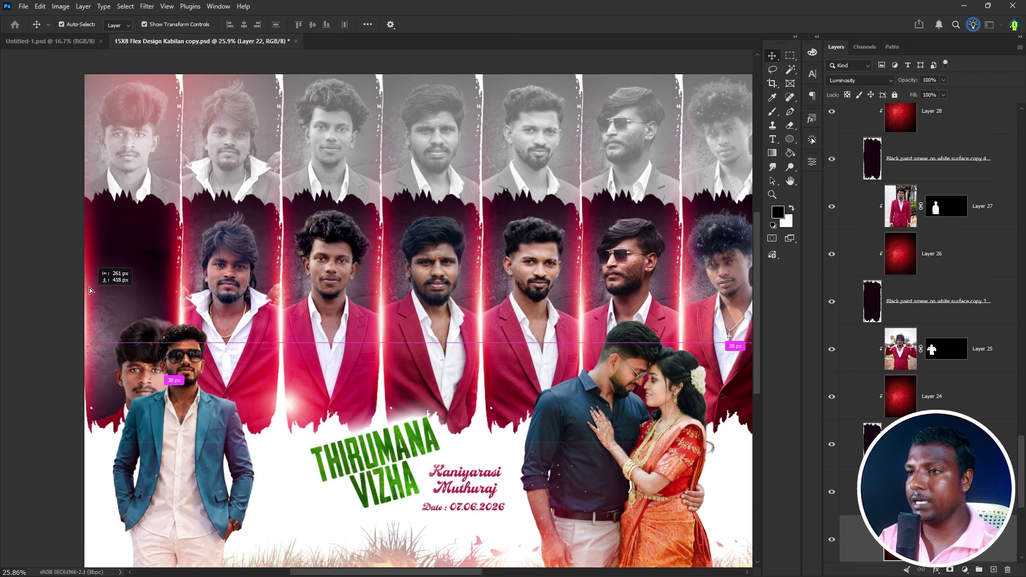
pyautogui.moveTo(123, 235)
pyautogui.mouseDown()
pyautogui.moveTo(88, 262)
pyautogui.moveTo(147, 256)
pyautogui.moveTo(152, 223)
pyautogui.mouseUp()
pyautogui.press('ctrl')
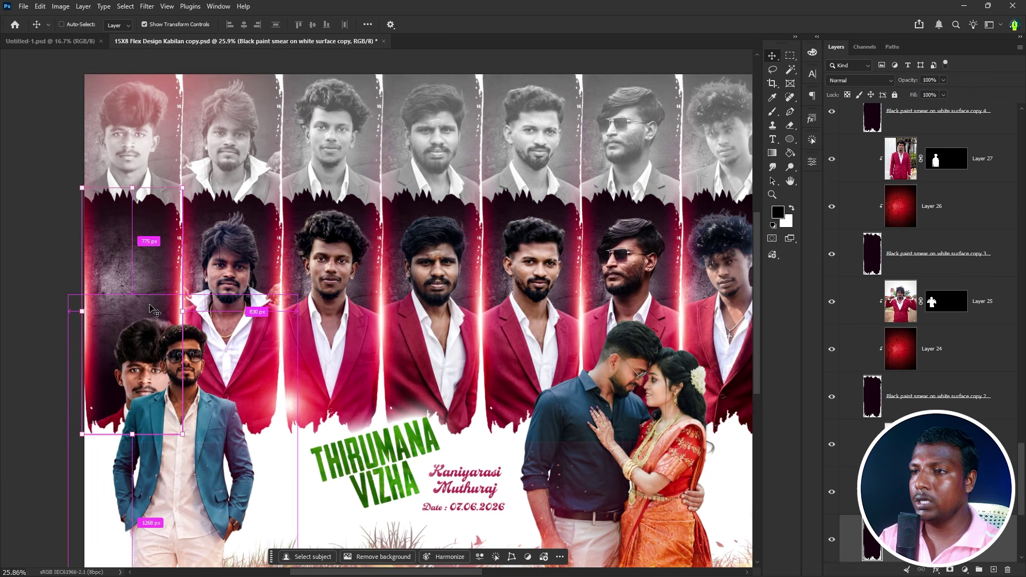
pyautogui.hotkey('ctrl', 'z')
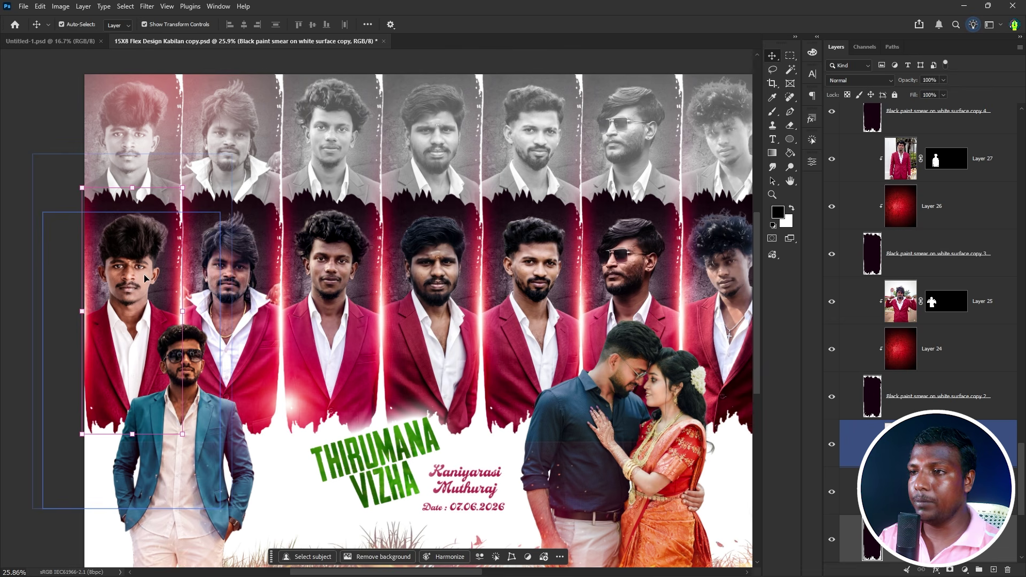
# Compare the red Layer 22 texture with and without Luminosity blending behind the displaced first portrait, and return the portrait to its panel
pyautogui.hotkey('ctrl', 'shift', 'z')
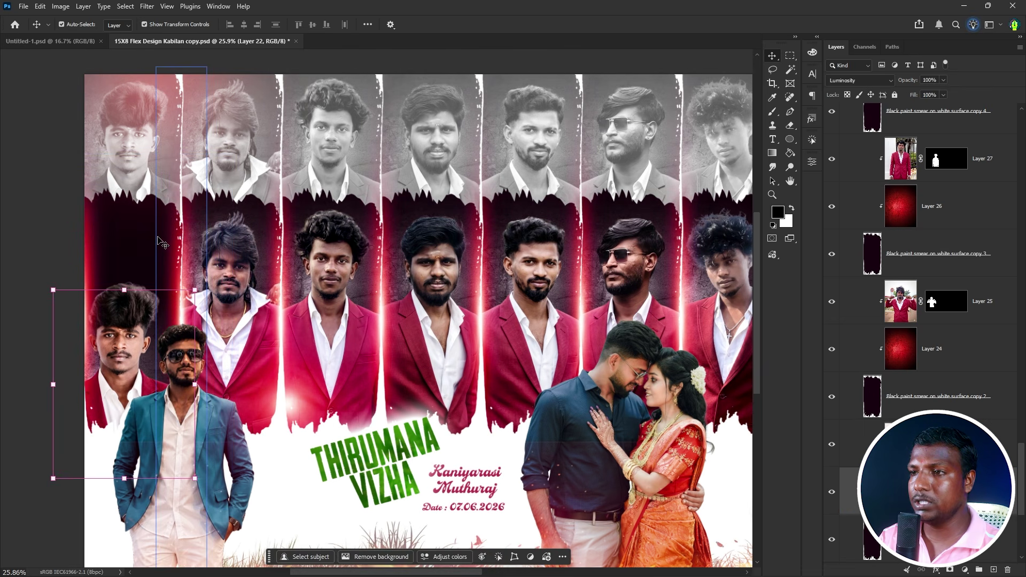
pyautogui.hotkey('ctrl', 'shift', 'z')
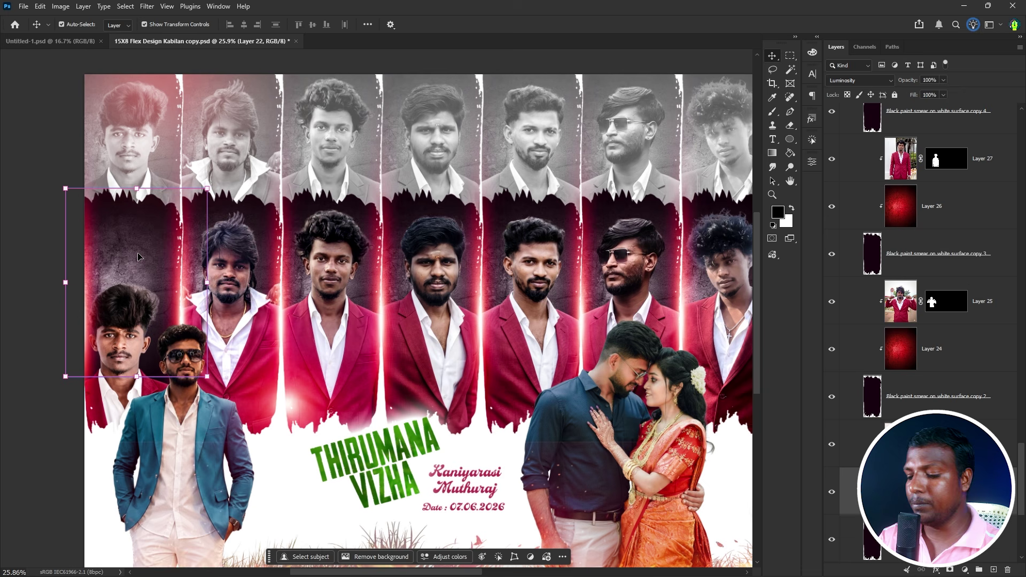
pyautogui.hotkey('ctrl', 'shift', 'z')
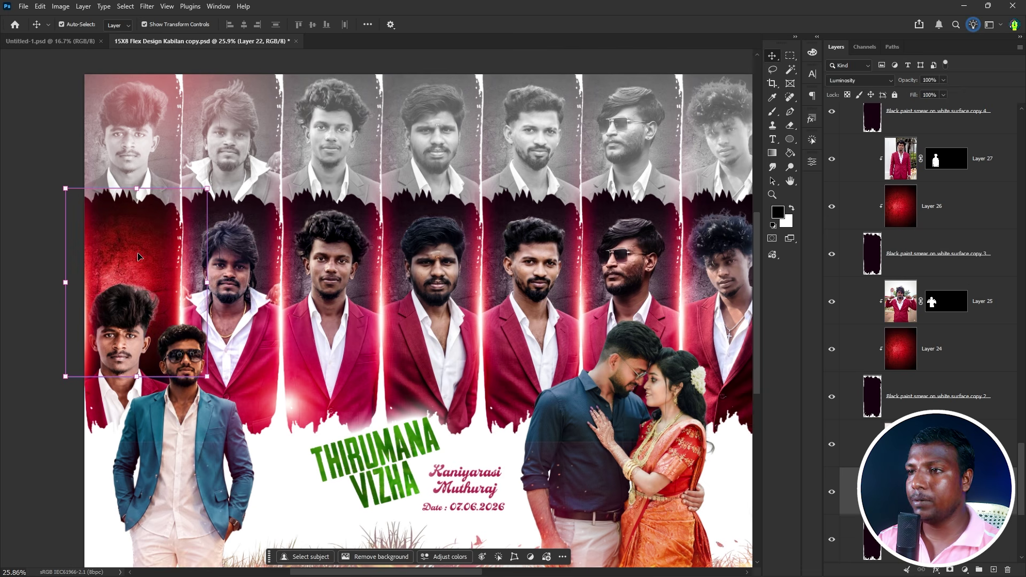
pyautogui.hotkey('ctrl', 'z')
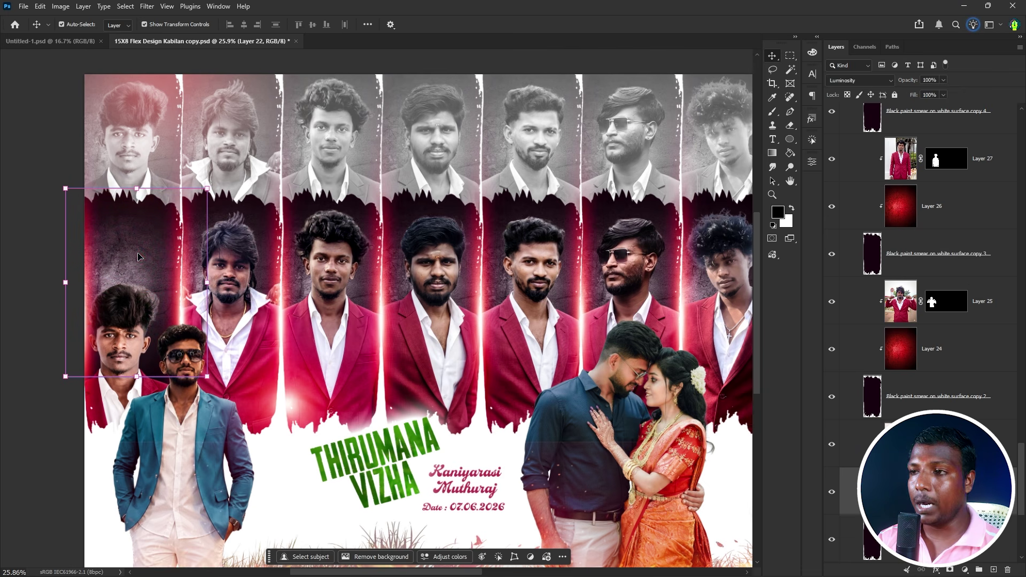
pyautogui.moveTo(143, 308); pyautogui.dragTo(149, 263)
# Collapse and select the upper Box group inside Group 1
pyautogui.scroll(-2, 141, 292)
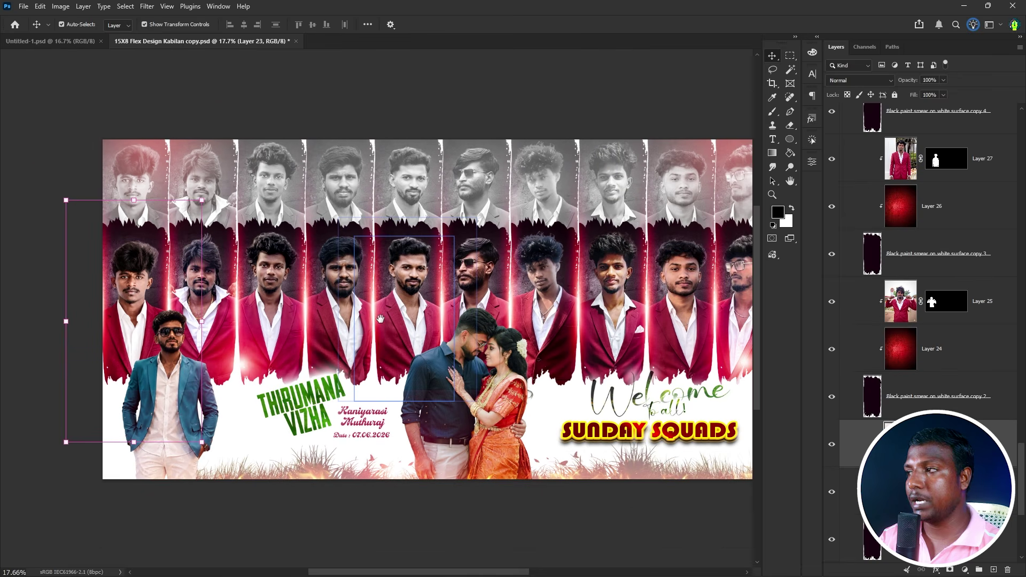
pyautogui.moveTo(381, 319); pyautogui.dragTo(167, 286)
pyautogui.scroll(-3, 930, 397)
pyautogui.scroll(-3, 928, 321)
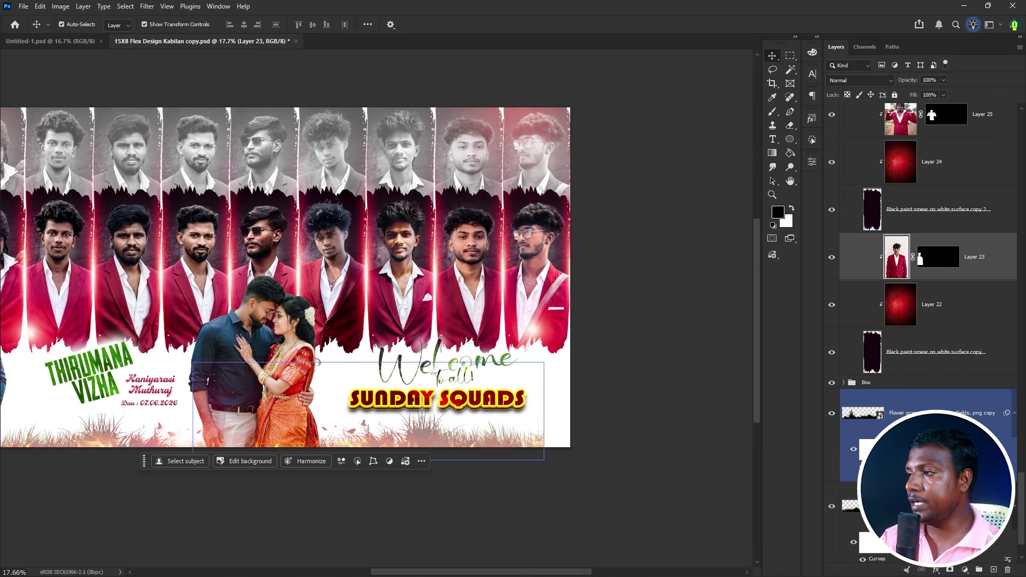
pyautogui.scroll(9, 930, 347)
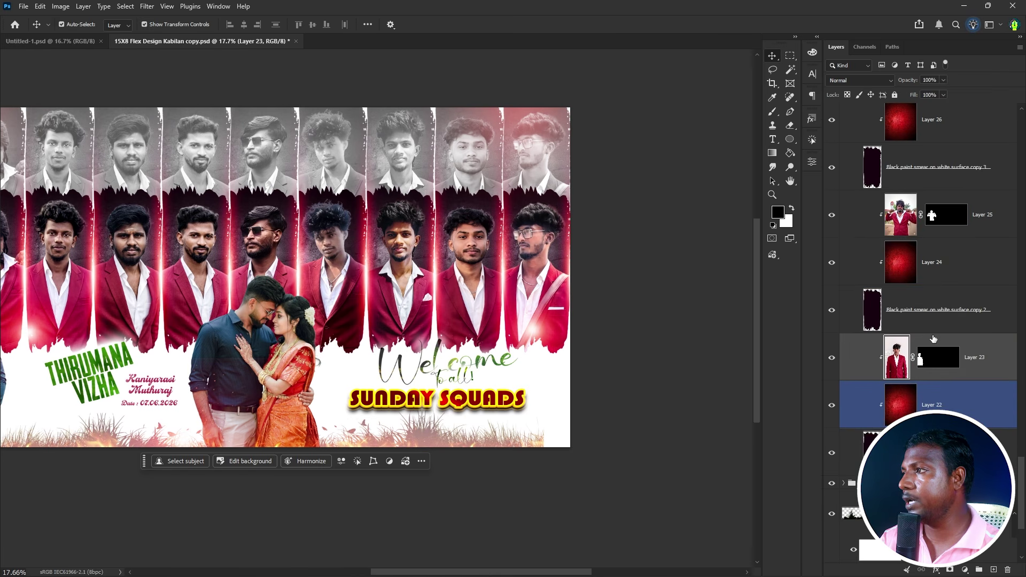
pyautogui.scroll(15, 938, 332)
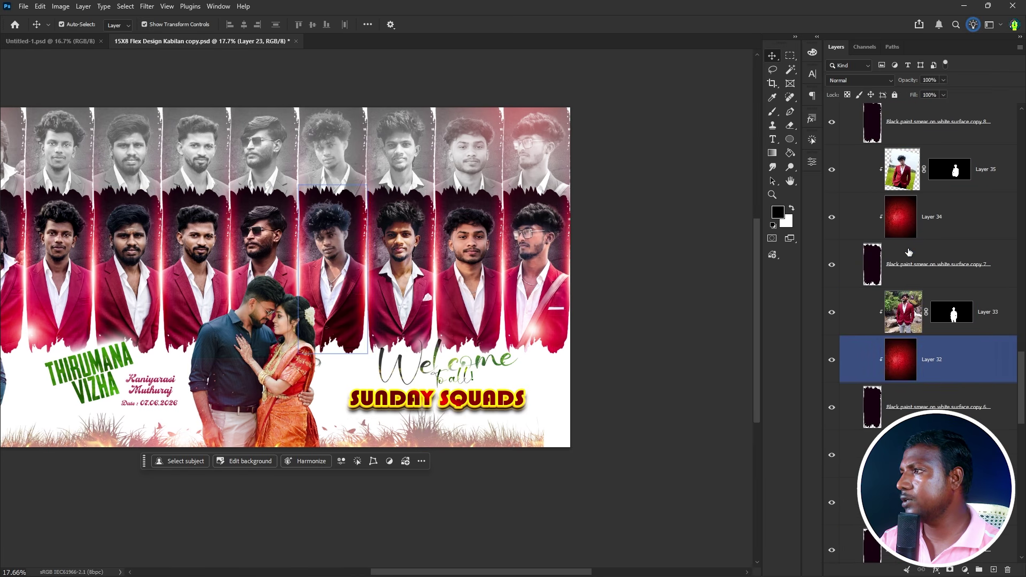
pyautogui.scroll(5, 895, 241)
pyautogui.click(870, 289)
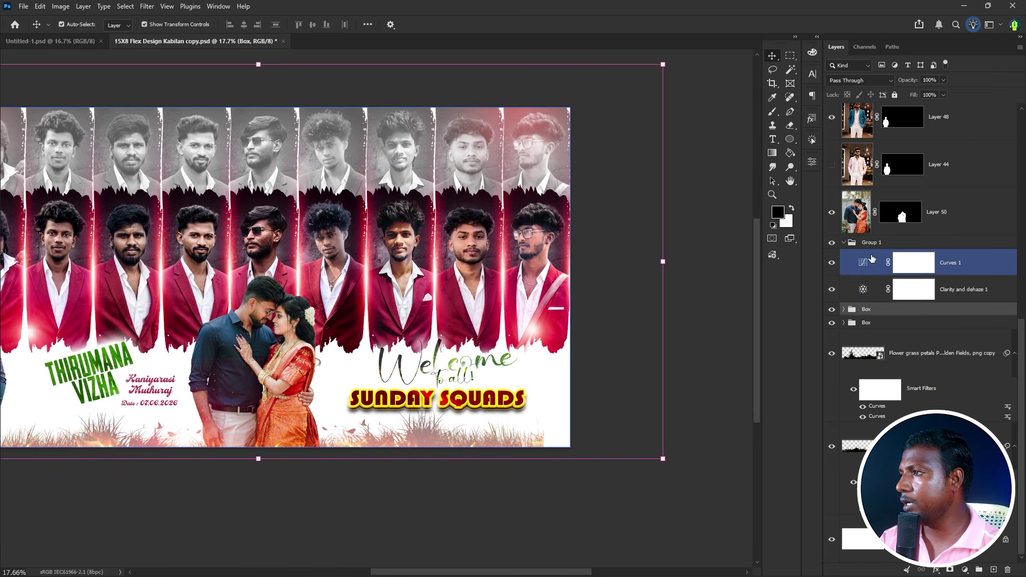
# Hide the Curves 1 adjustment in Group 1 and examine the crimson-row portraits up close
pyautogui.click(850, 264)
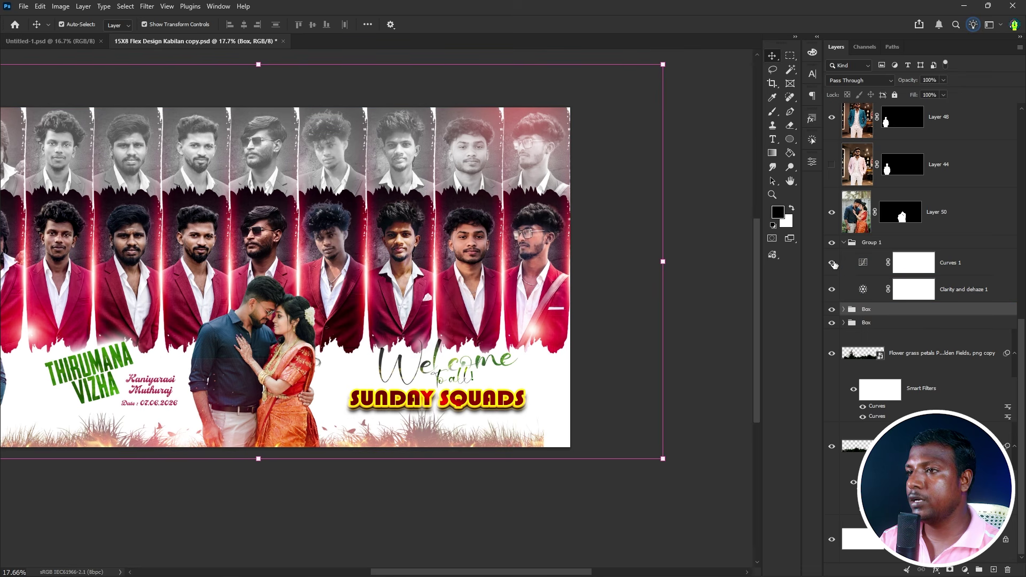
pyautogui.click(833, 265)
pyautogui.scroll(8, 172, 251)
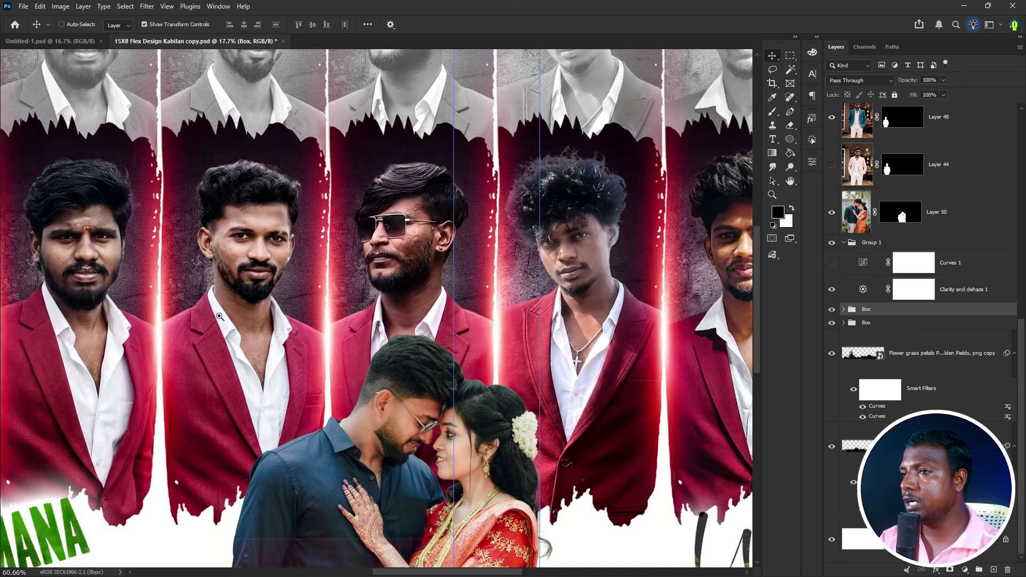
pyautogui.hscroll(-10, 581, 295)
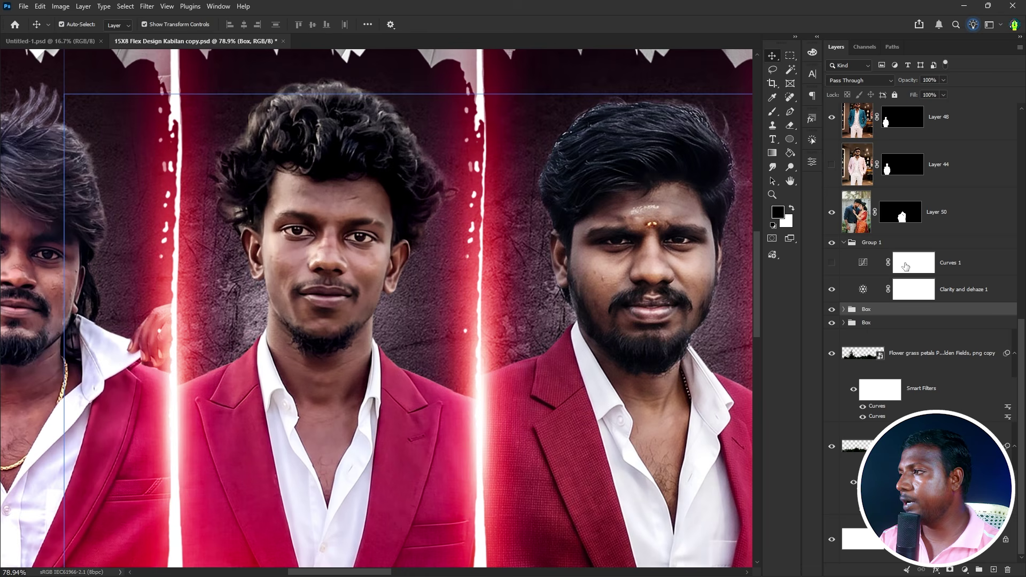
# Toggle the Clarity and dehaze 1 adjustment to compare portrait detail, and show the Curves 1 adjustment again
pyautogui.click(850, 289)
pyautogui.click(832, 290)
pyautogui.click(832, 291)
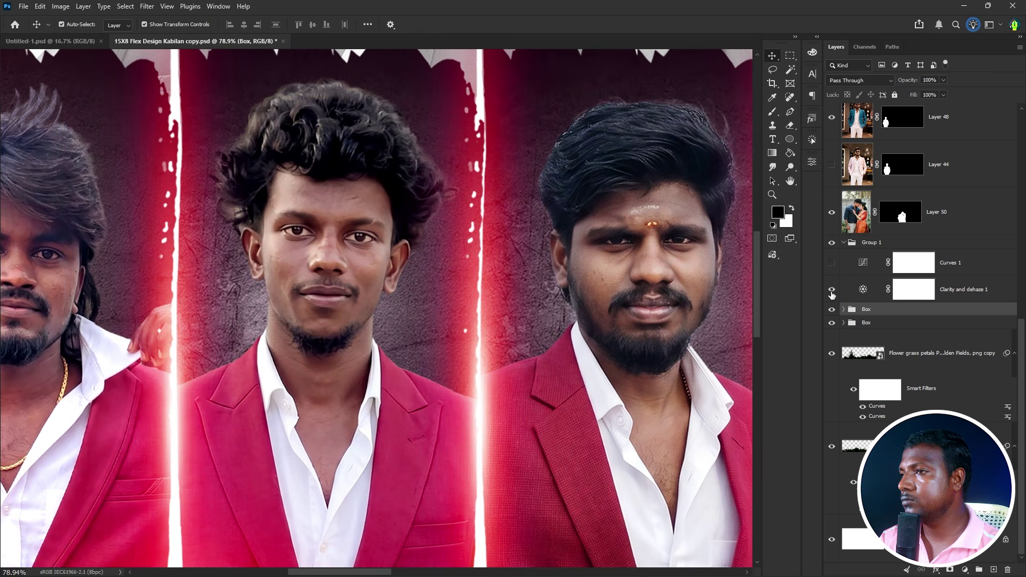
pyautogui.click(832, 291)
pyautogui.click(832, 291)
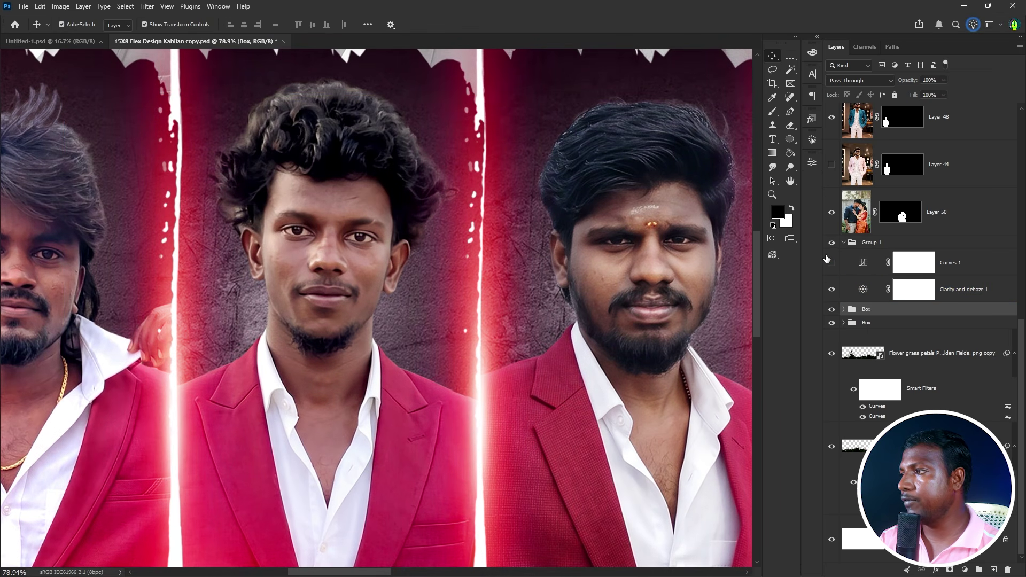
pyautogui.click(831, 263)
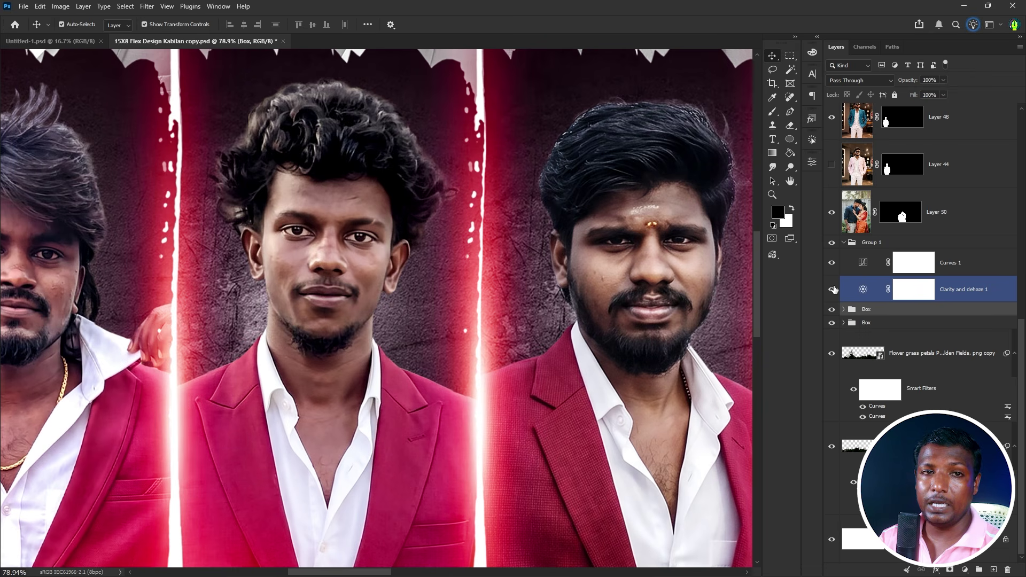
pyautogui.click(846, 268)
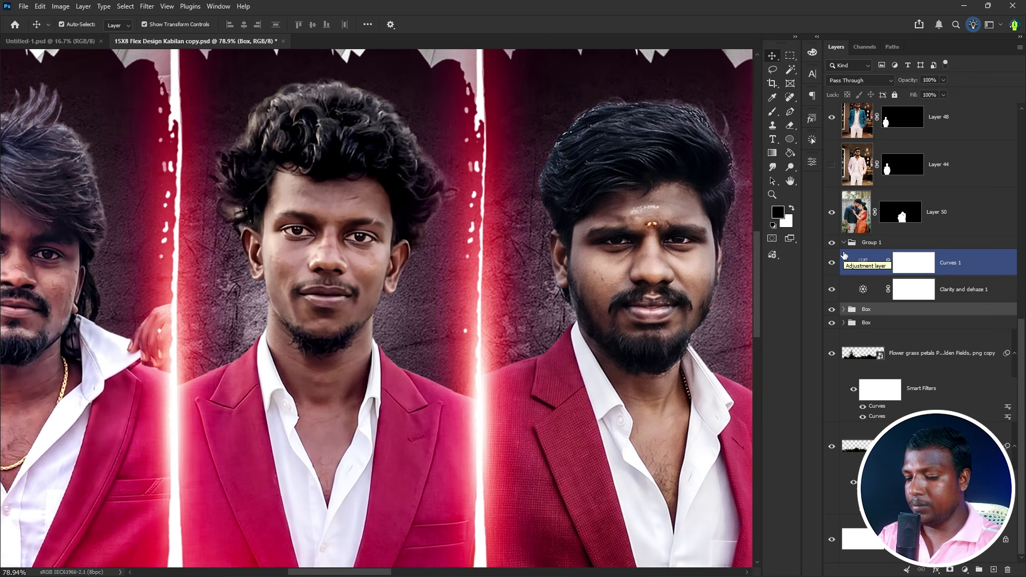
# Select the couple's photo layer, Layer 50, on the banner
pyautogui.hotkey('ctrl', '0')
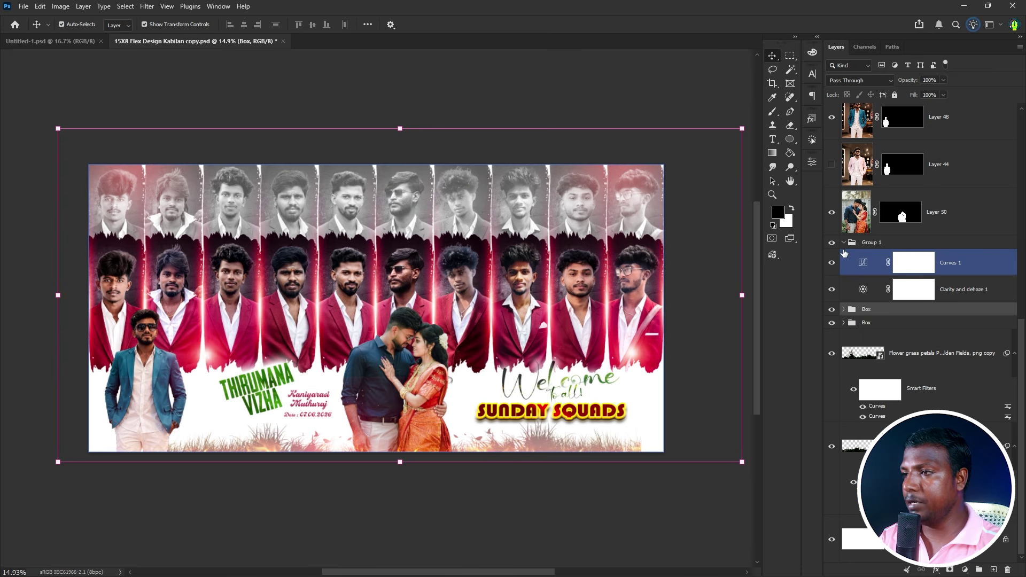
pyautogui.click(442, 354)
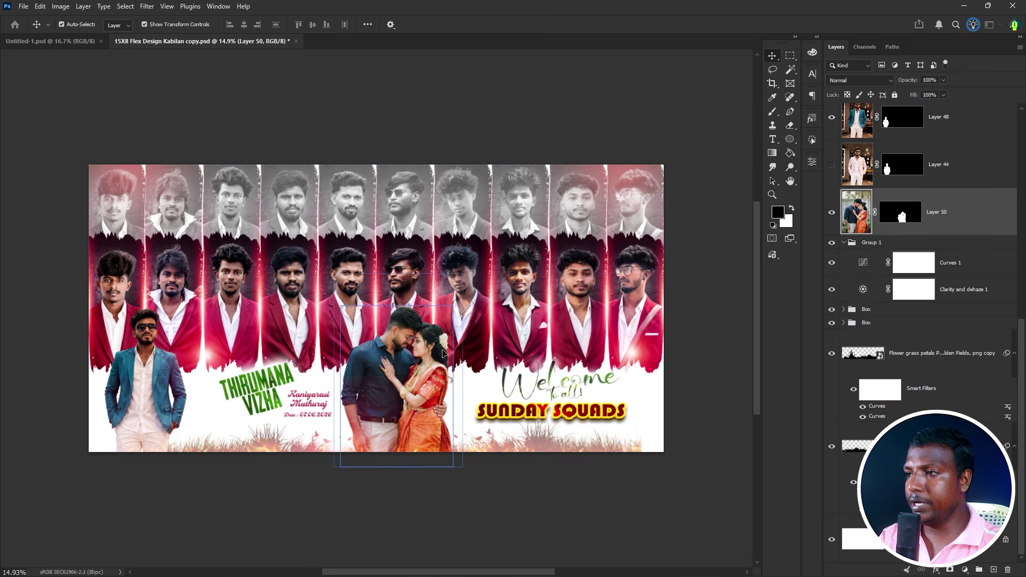